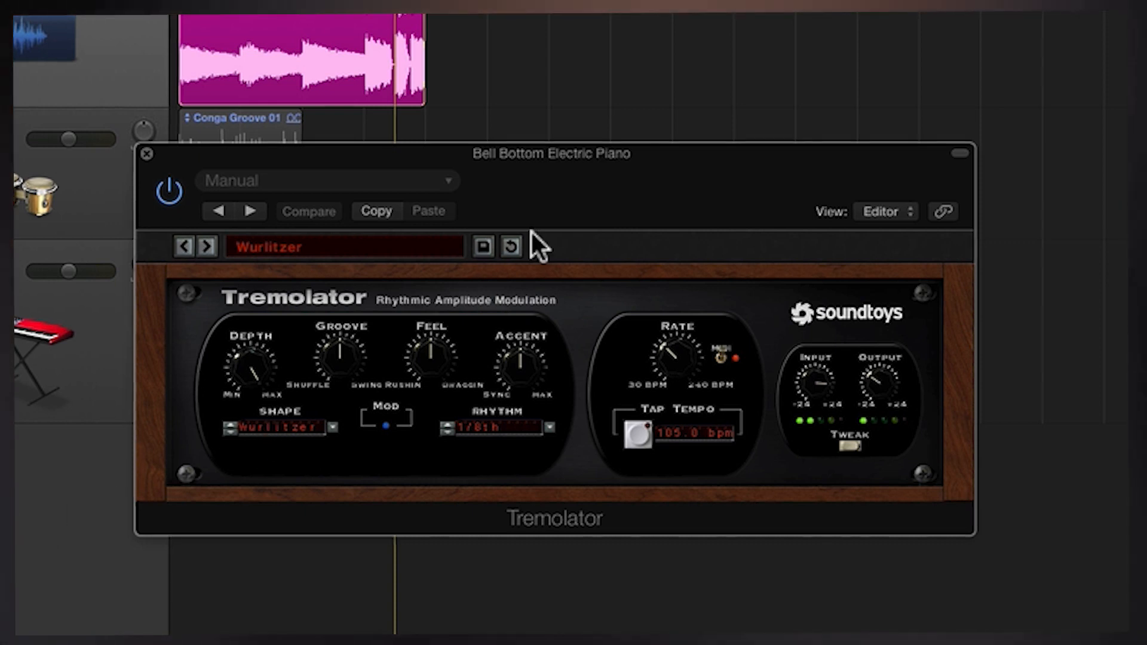
Lower the Depth to just above its midpoint and fine-tune Groove and Feel close to their centre positions
left_click_drag(591, 172, 602, 166)
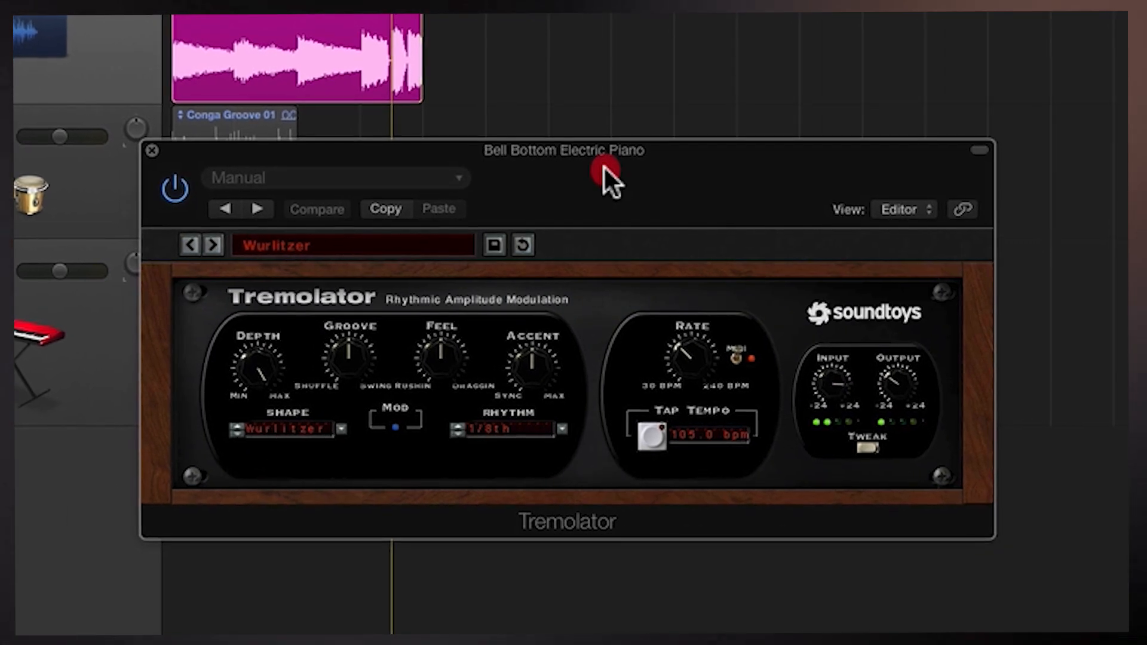
mouse_move(245, 371)
left_mouse_down()
mouse_move(225, 528)
mouse_move(273, 601)
mouse_move(265, 617)
mouse_move(211, 475)
mouse_move(198, 369)
mouse_move(226, 602)
mouse_move(194, 284)
mouse_move(174, 333)
mouse_move(174, 425)
mouse_move(186, 391)
mouse_move(188, 413)
mouse_move(183, 397)
left_mouse_up()
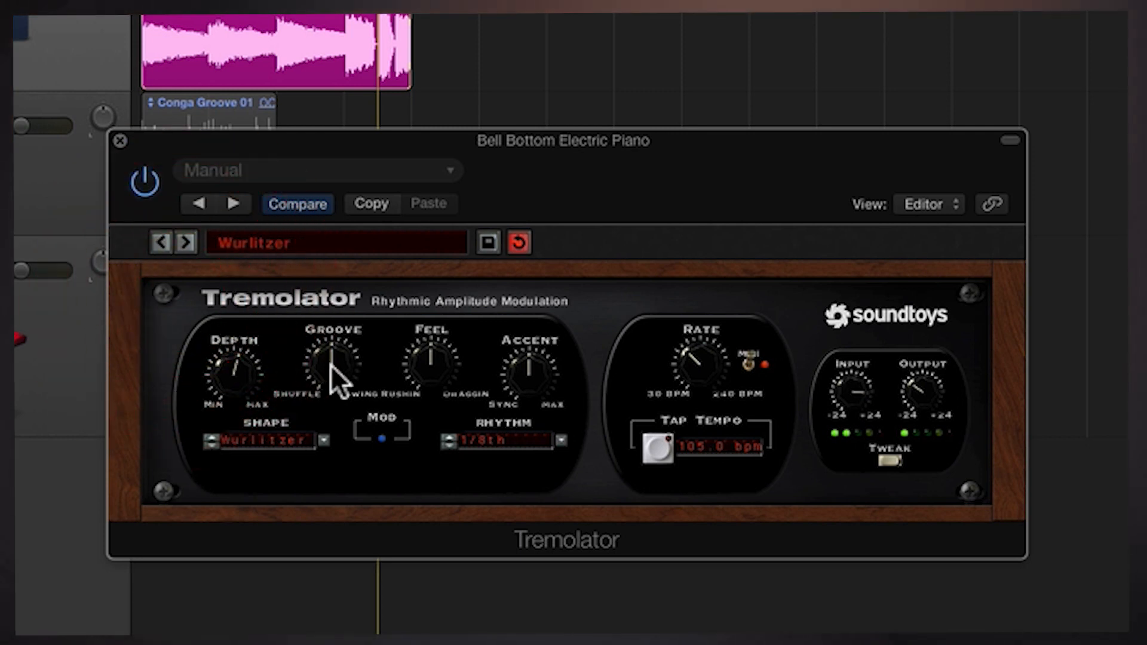
left_click_drag(323, 365, 322, 348)
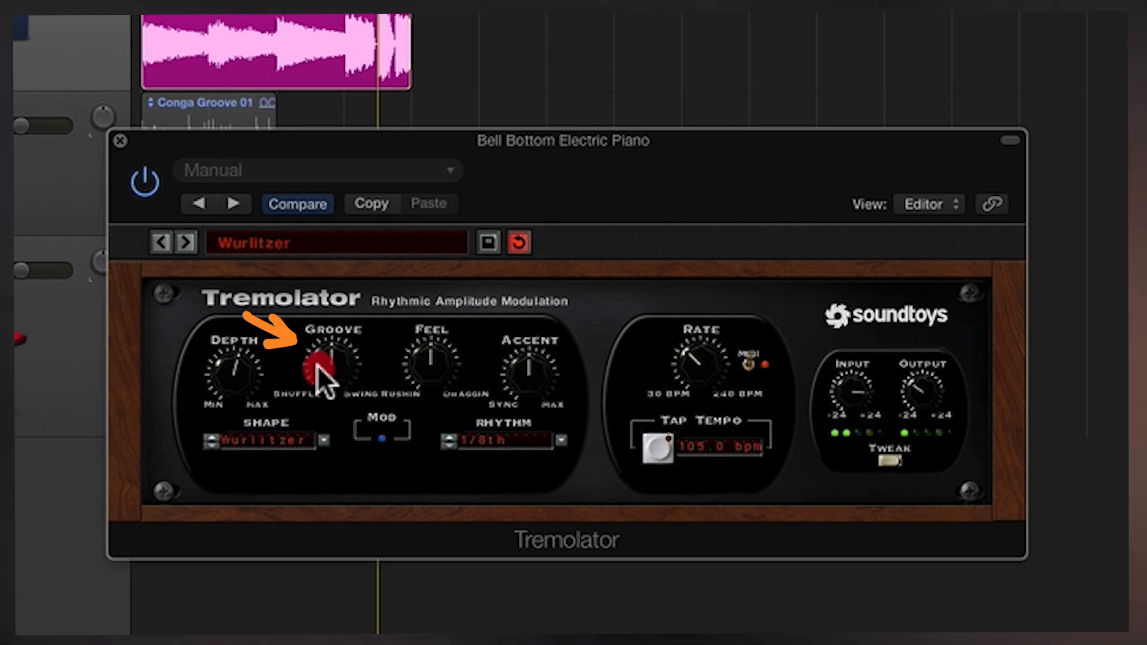
mouse_move(317, 364)
left_mouse_down()
mouse_move(315, 324)
mouse_move(287, 374)
mouse_move(277, 430)
mouse_move(243, 389)
mouse_move(264, 332)
left_mouse_up()
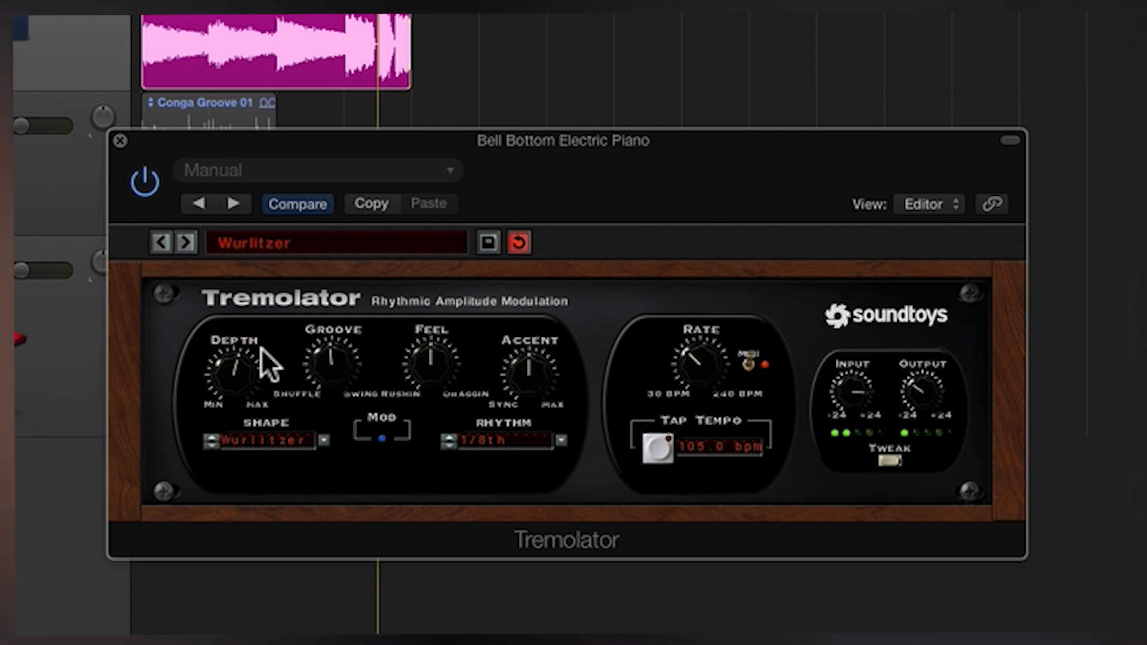
left_click(261, 348)
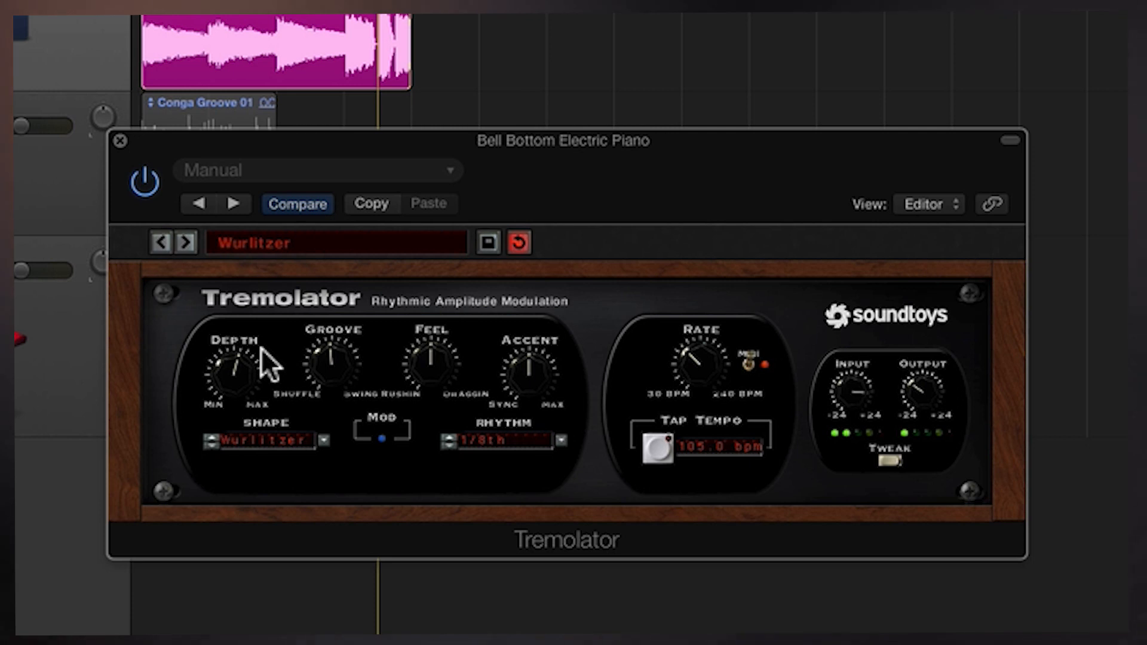
mouse_move(427, 355)
left_mouse_down()
mouse_move(398, 432)
mouse_move(383, 329)
mouse_move(384, 303)
mouse_move(407, 276)
mouse_move(363, 401)
mouse_move(372, 338)
left_mouse_up()
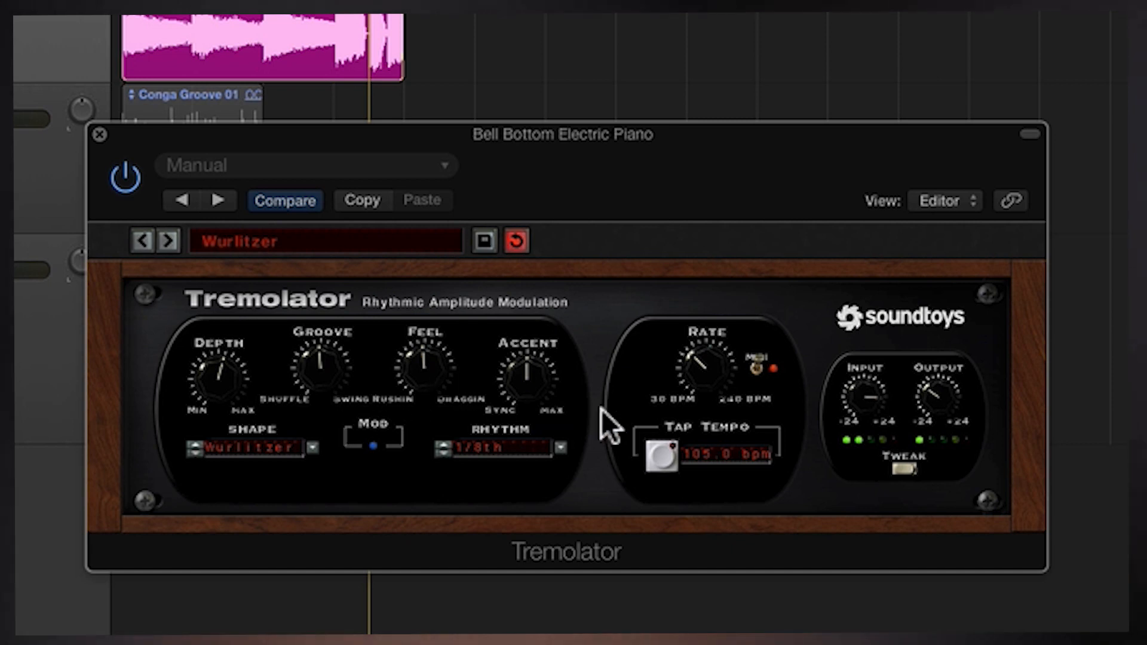
Toggle the Rate section's MIDI sync off and on again twice, leaving it enabled
left_click_drag(763, 393, 740, 183)
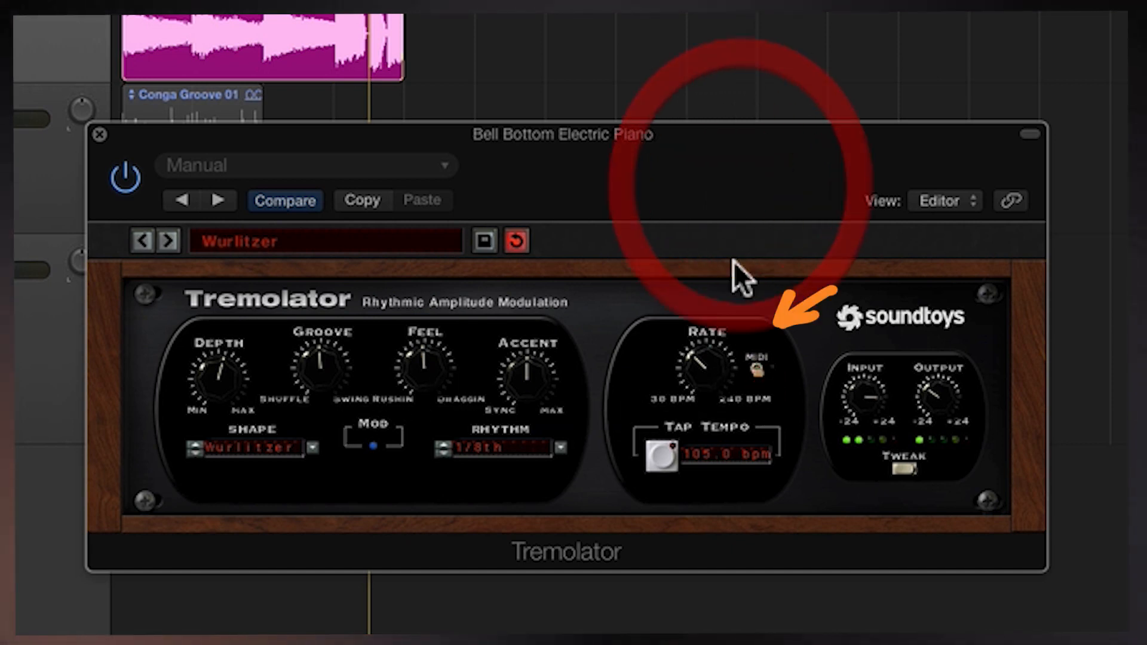
left_click_drag(755, 369, 752, 330)
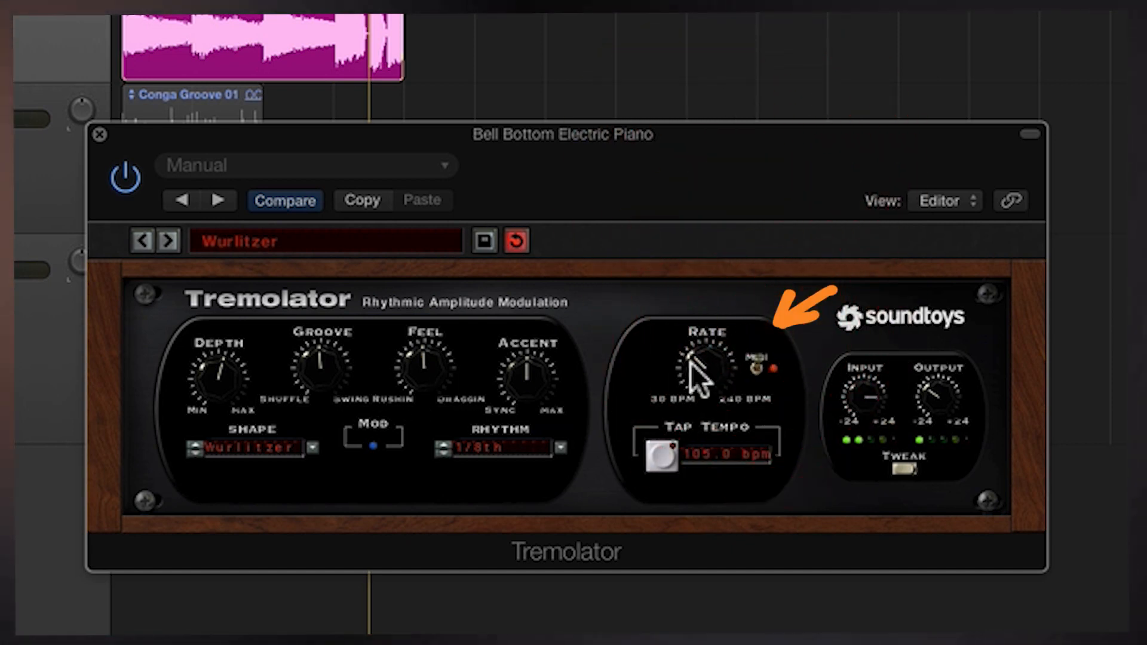
left_click_drag(761, 366, 754, 148)
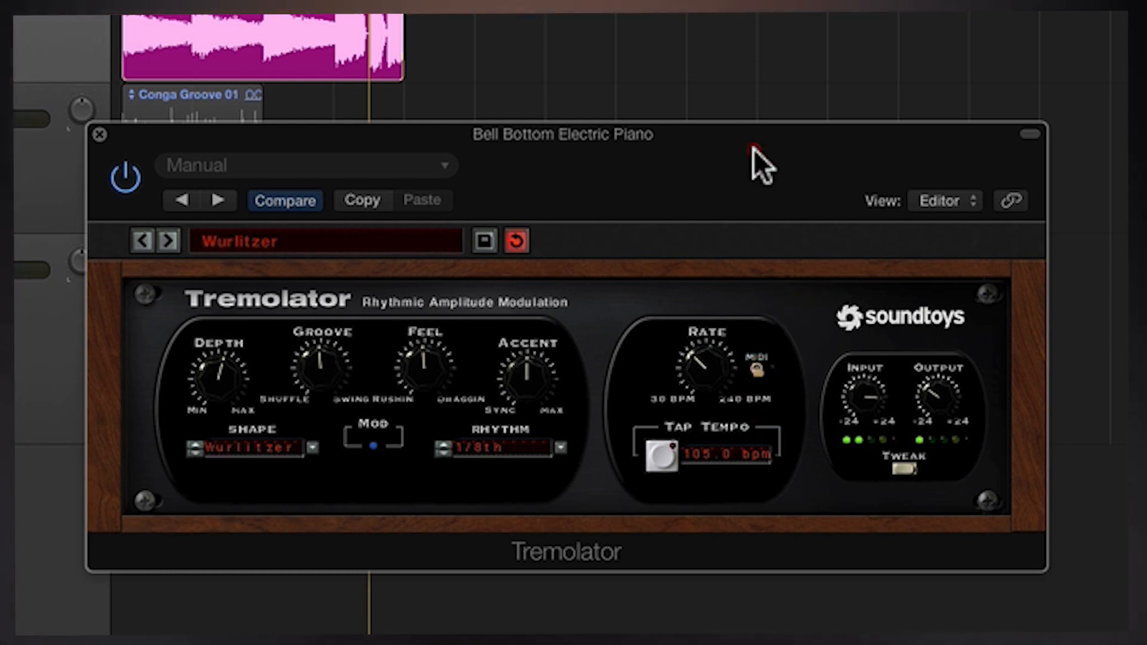
left_click(753, 367)
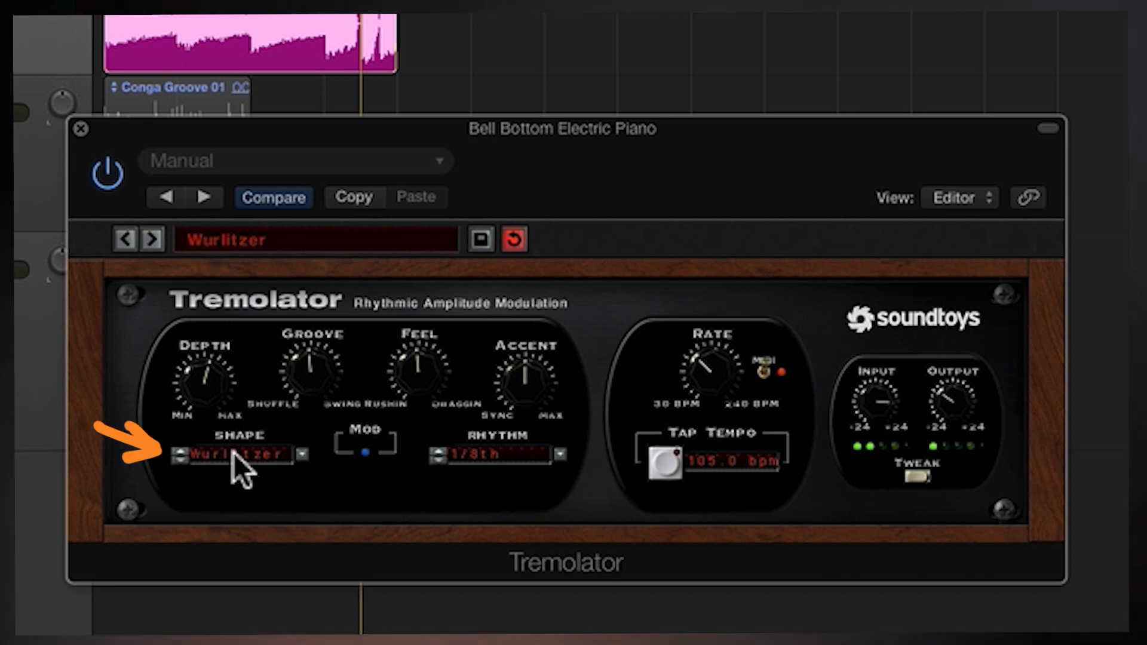
Look through the available tremolo waveform shapes, from Sine to SoftSquare, without choosing one
left_click(235, 452)
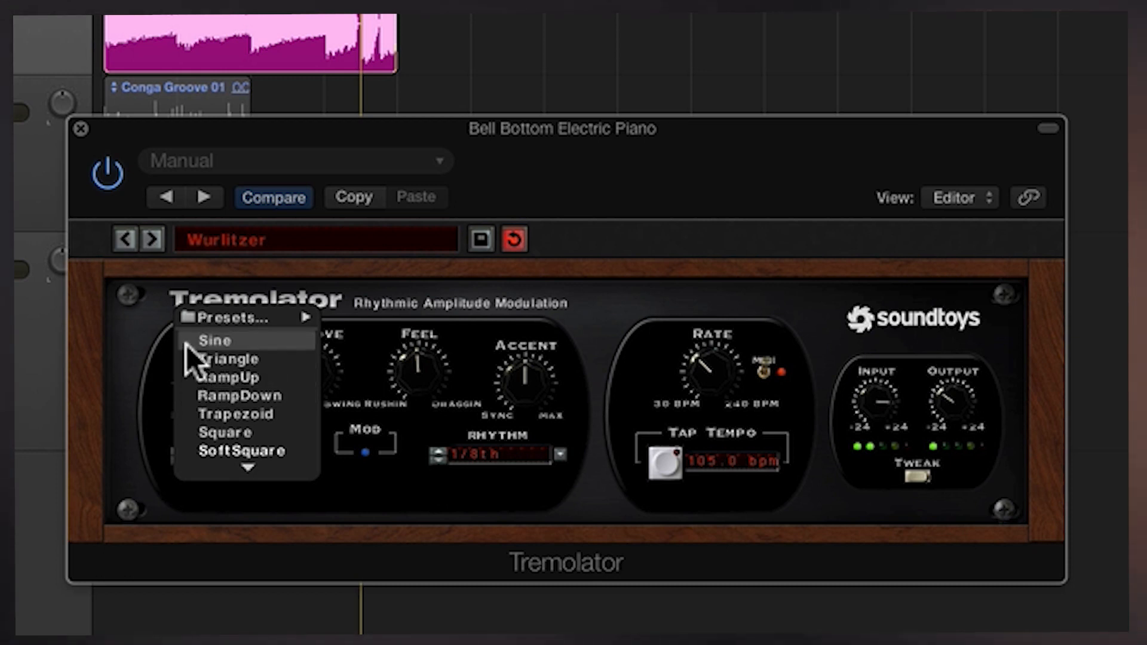
mouse_move(190, 318)
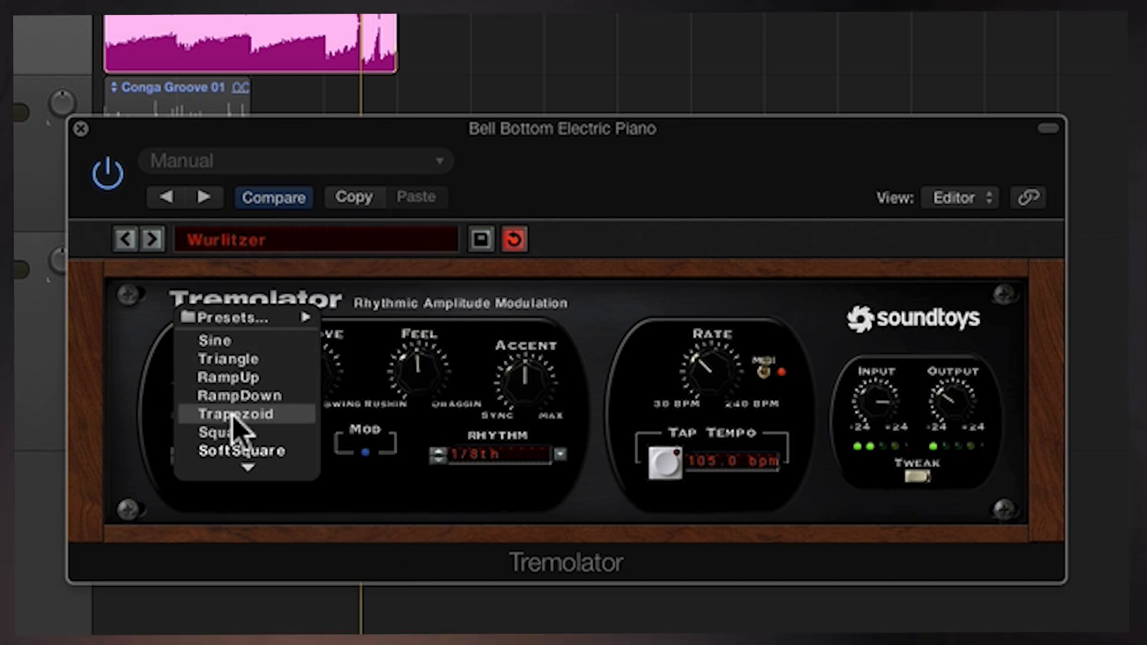
left_click(138, 453)
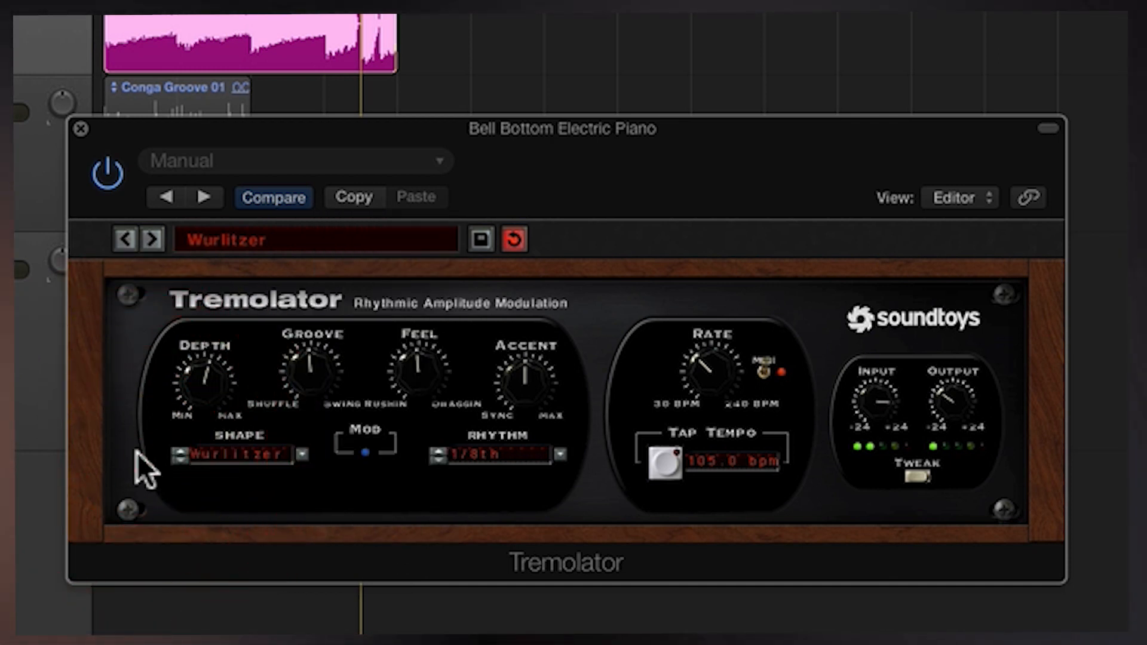
Examine the Rhythm choices, including the dotted and straight note values and the rhythm presets, without choosing one
left_click(467, 453)
mouse_move(466, 449)
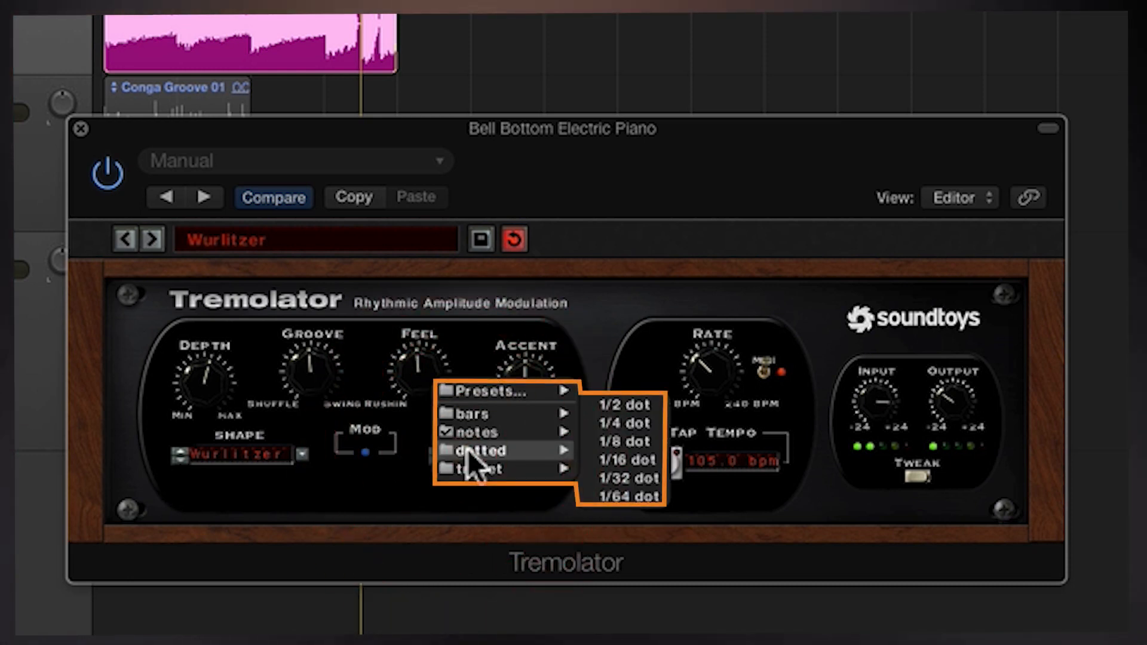
mouse_move(563, 433)
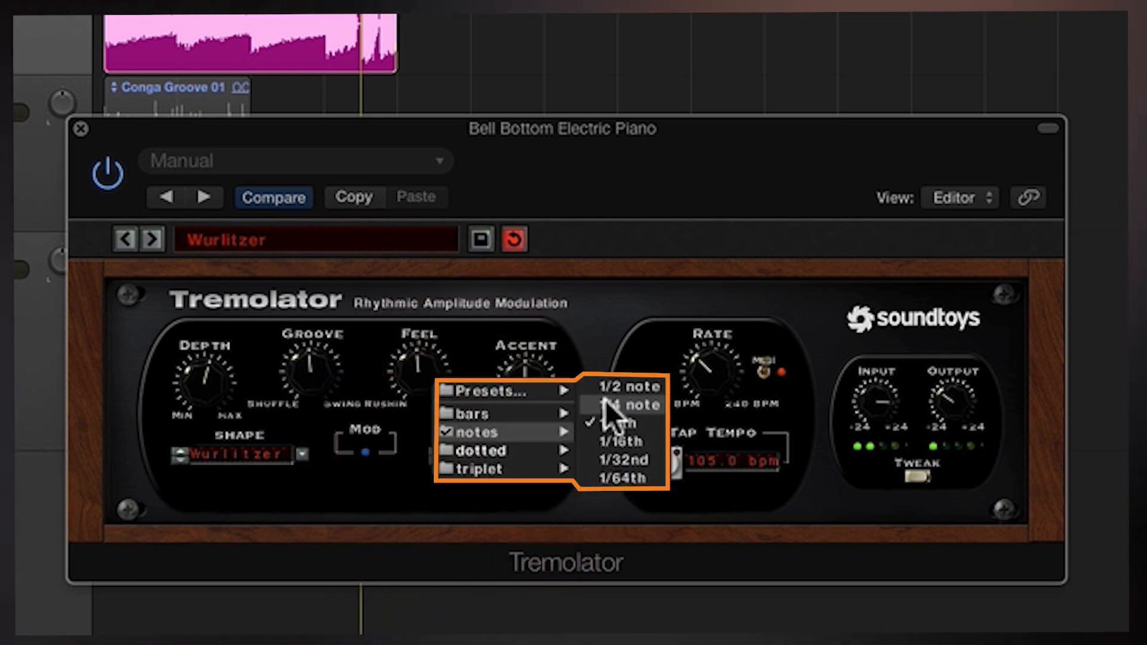
mouse_move(506, 394)
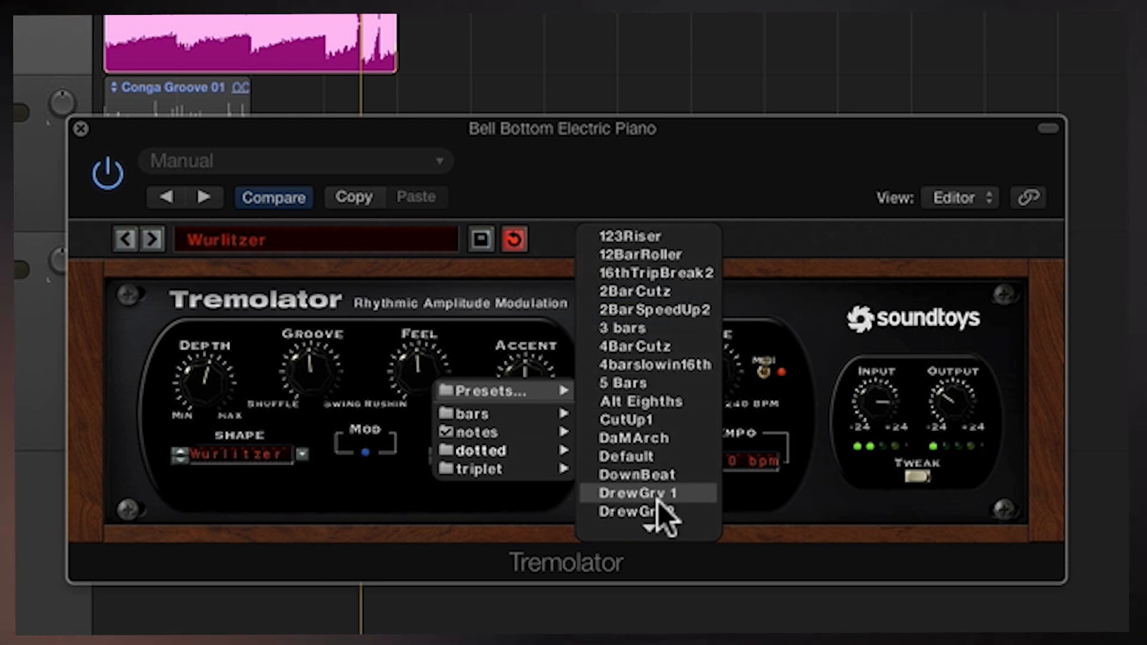
mouse_move(642, 522)
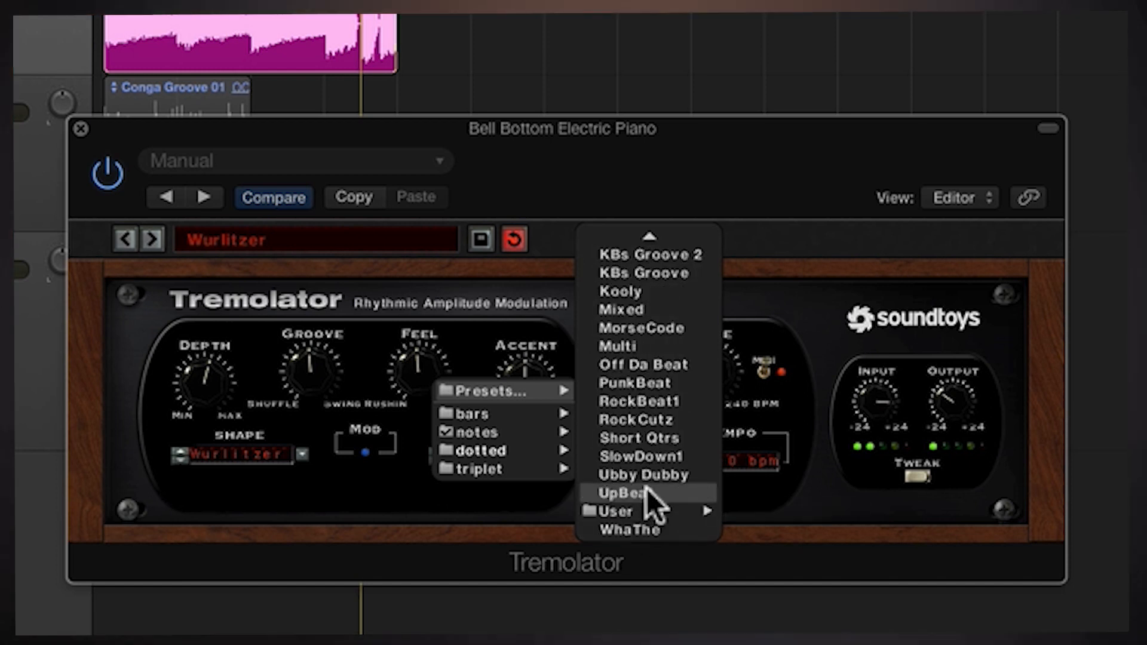
left_click(779, 268)
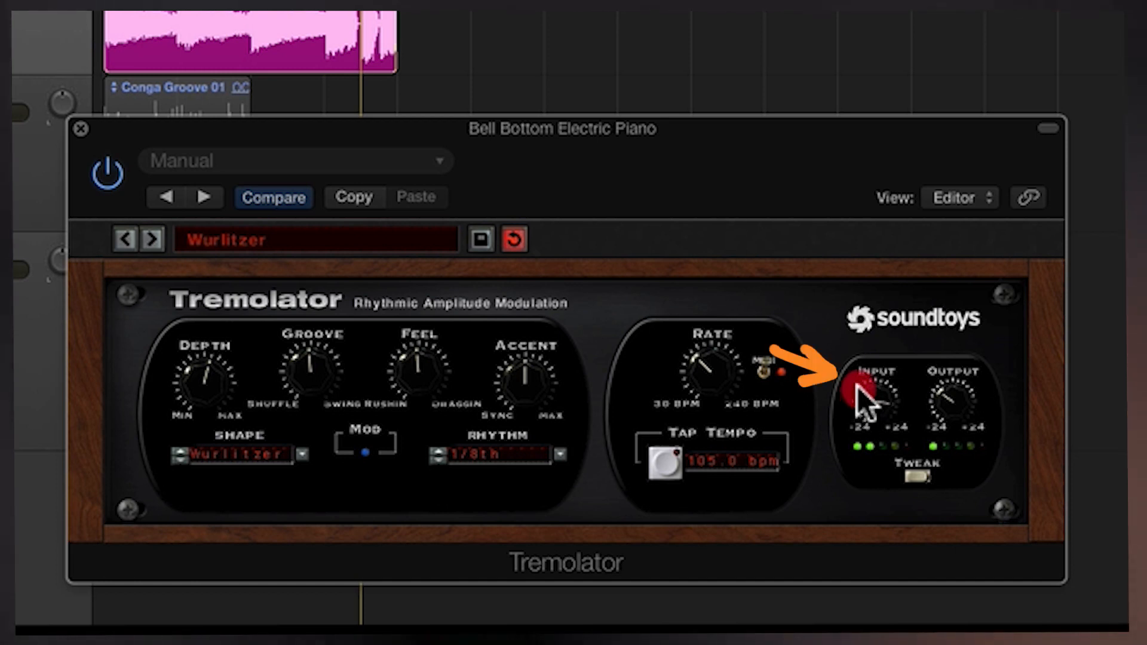
Raise the input and output levels, and expand the Tweak section with the plug-in window moved up to show it fully
left_click_drag(858, 386, 880, 332)
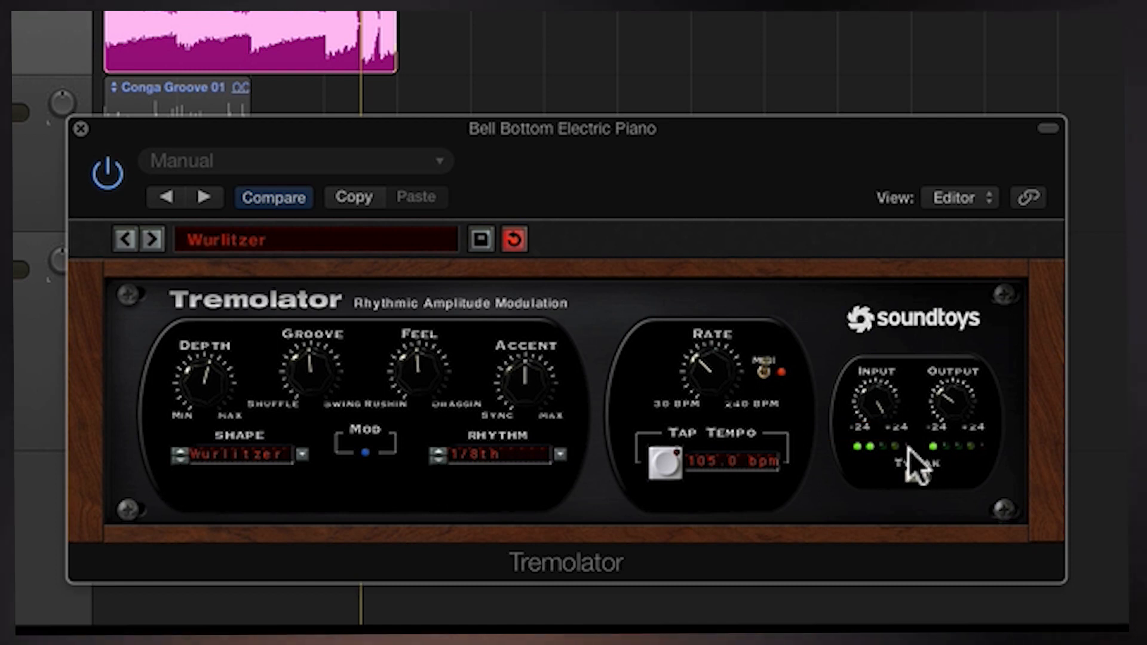
left_click(942, 419)
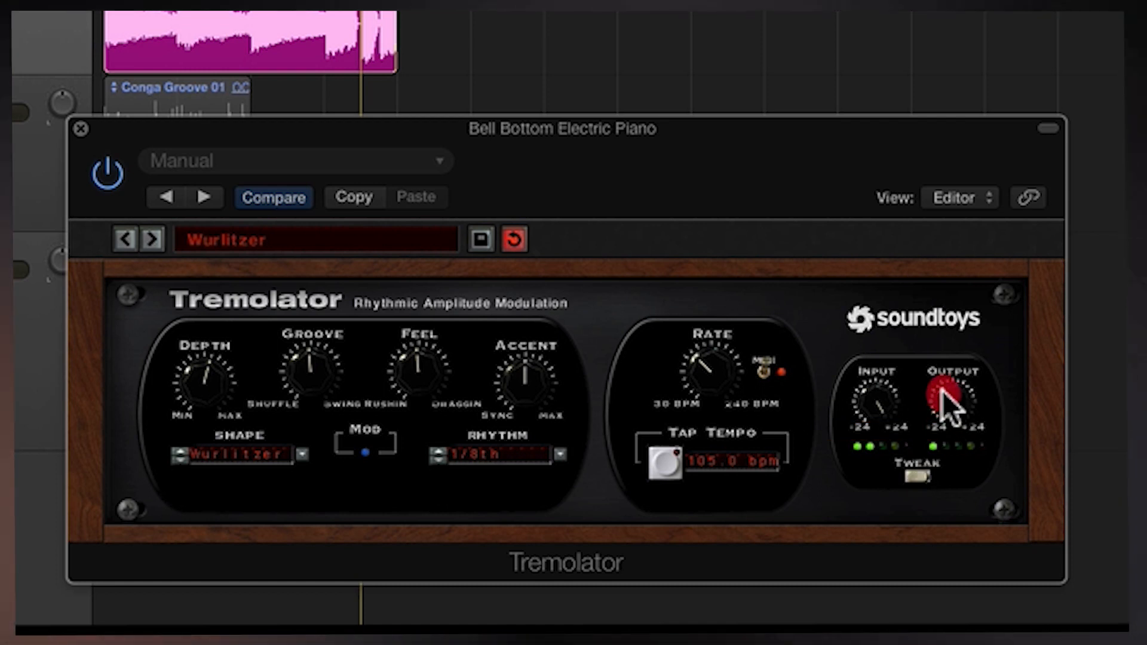
left_click(907, 476)
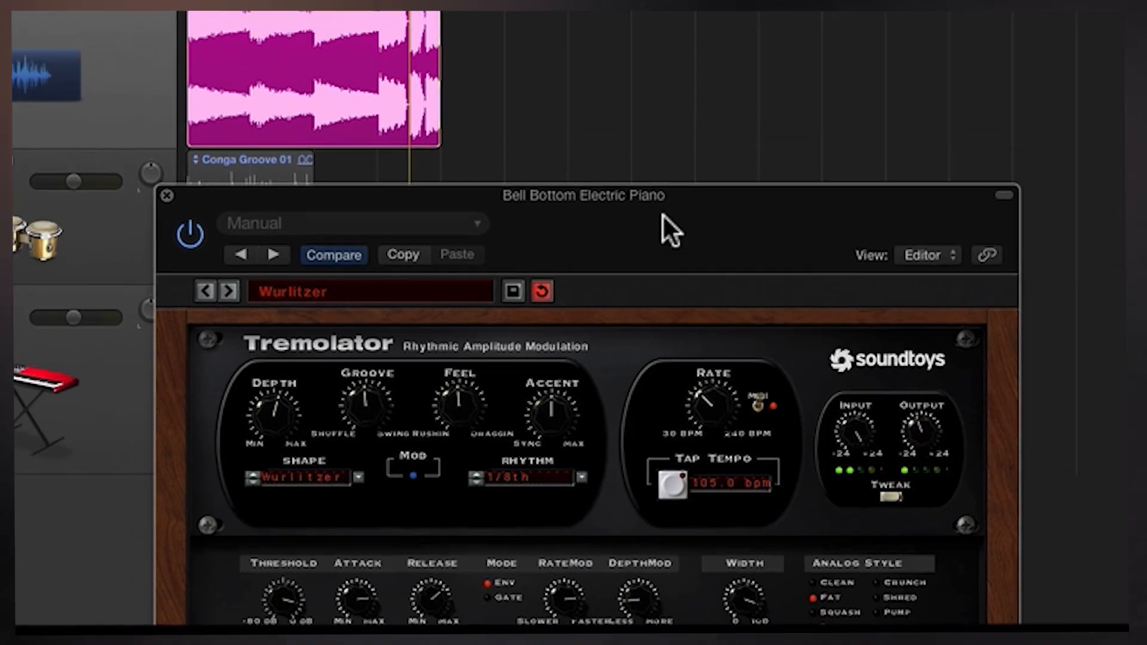
mouse_move(649, 166)
left_mouse_down()
mouse_move(656, 18)
mouse_move(657, 28)
left_mouse_up()
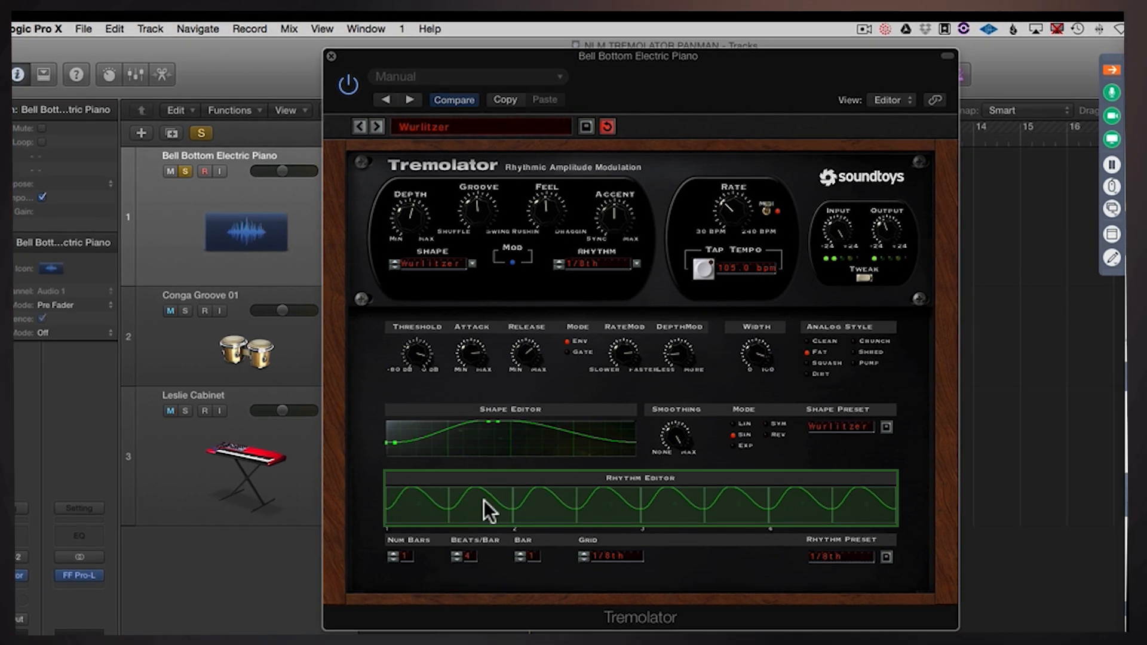
Try switching off two of the eighth-note steps between beats 3 and 4 in the Rhythm Editor and restore them
left_click(797, 488)
left_click(718, 499)
left_click(729, 571)
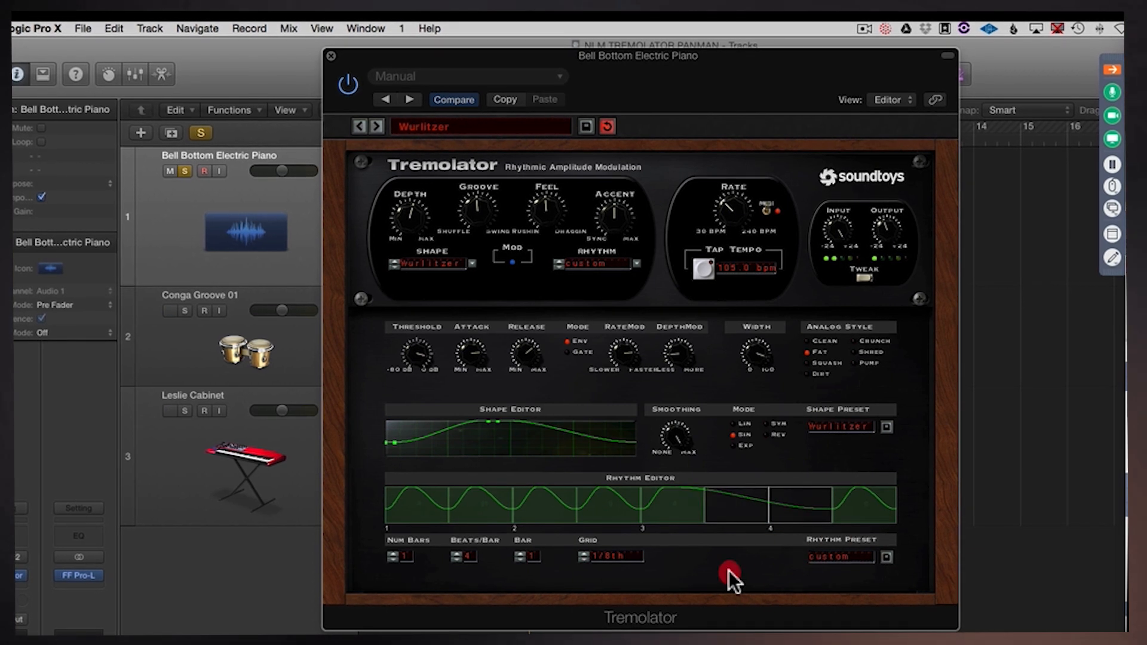
left_click(720, 496)
left_click(796, 499)
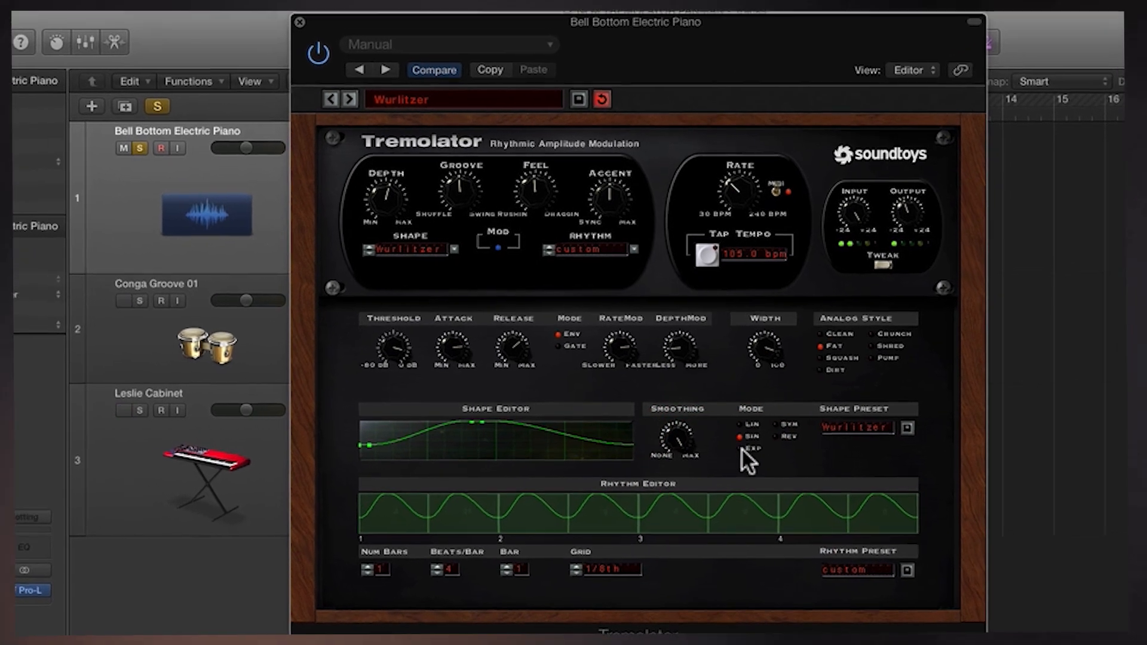
Compare the Lin, Sin and Exp modes of the Shape Editor curve and settle on Exp
left_click(742, 447)
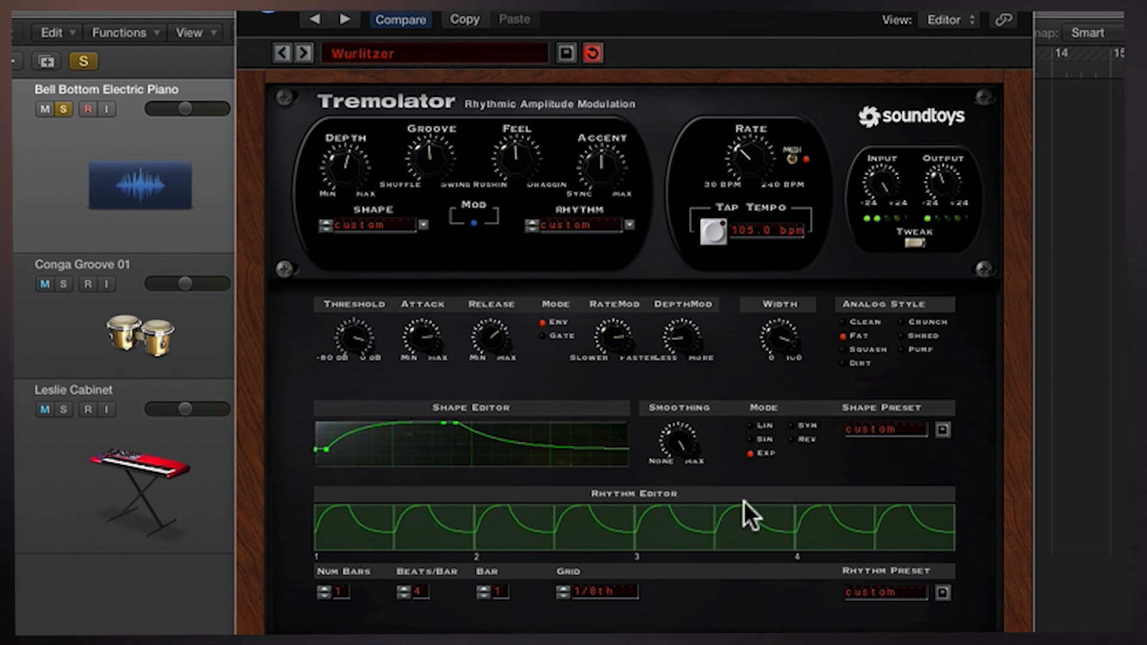
left_click(749, 427)
left_click(655, 440)
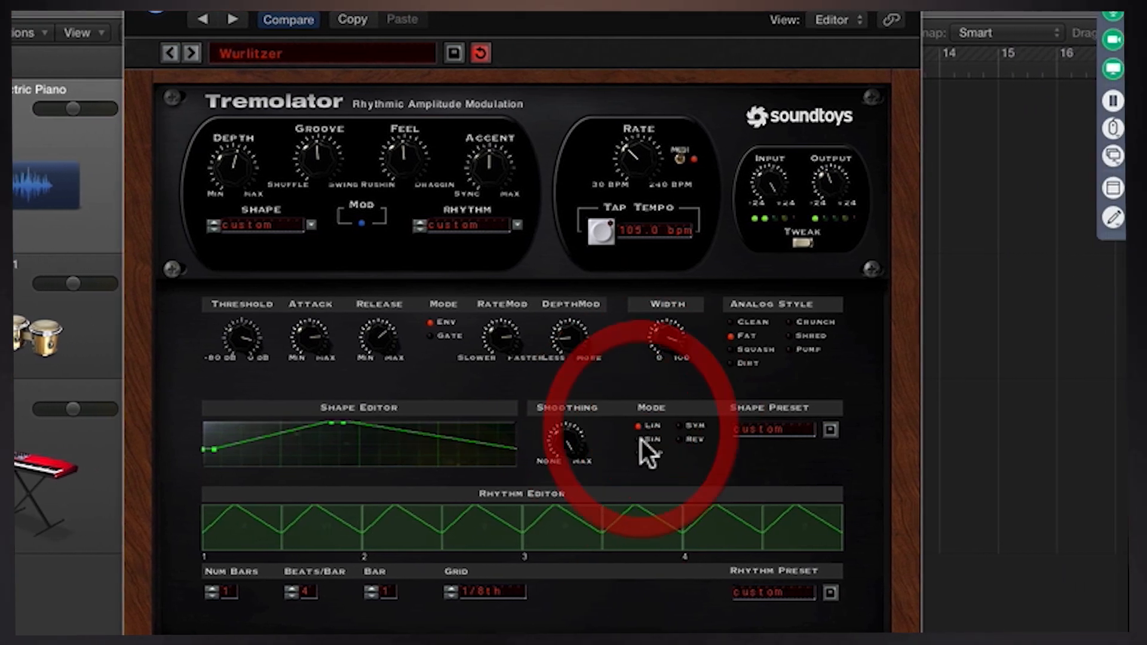
left_click(639, 453)
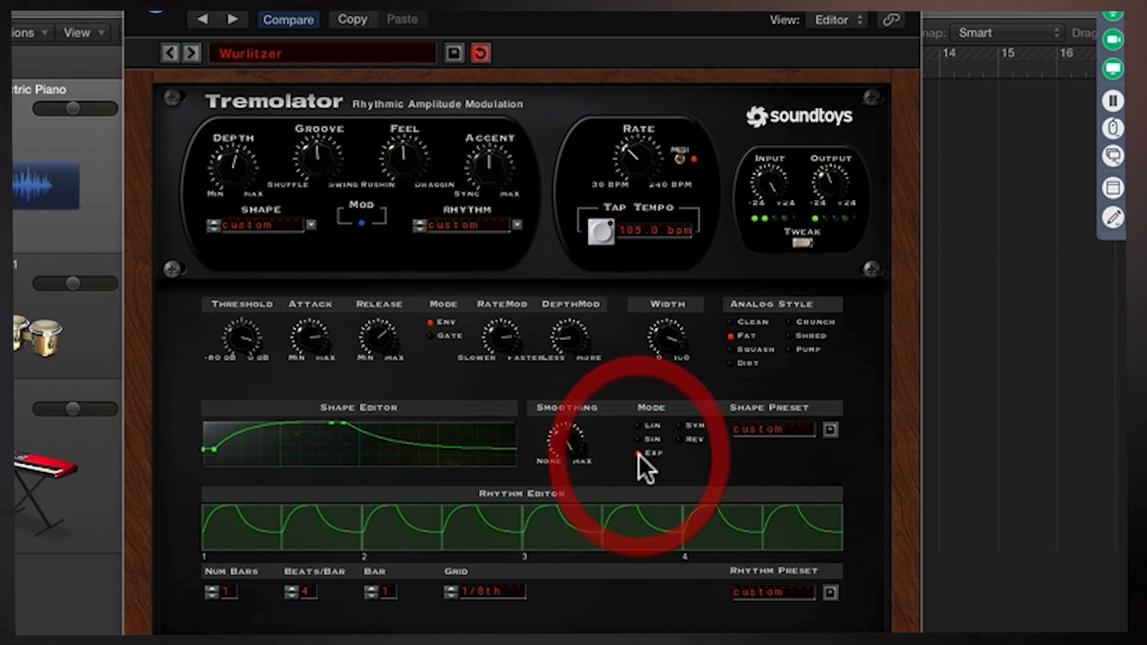
Try the Rev and Sym options for the shape curve and leave both switched off
left_click(683, 439)
left_click(684, 428)
left_click(685, 437)
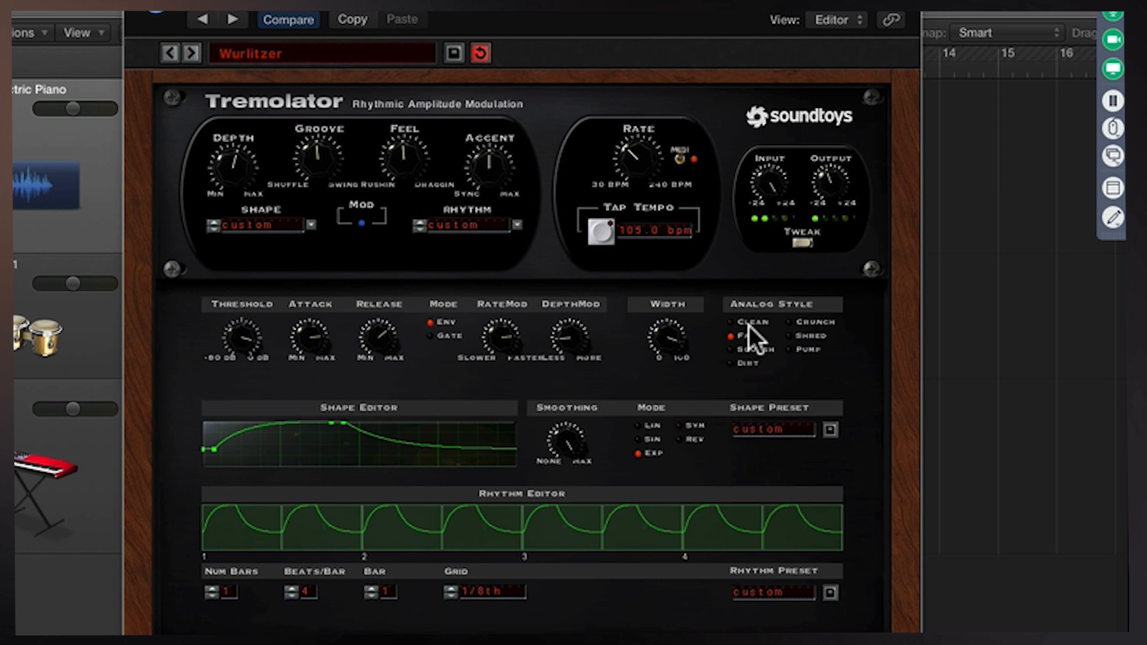
Nudge the input level, try the Clean analog style and return to Fat
mouse_move(768, 183)
left_mouse_down()
mouse_move(758, 243)
mouse_move(751, 180)
left_mouse_up()
left_click(729, 326)
left_click(729, 334)
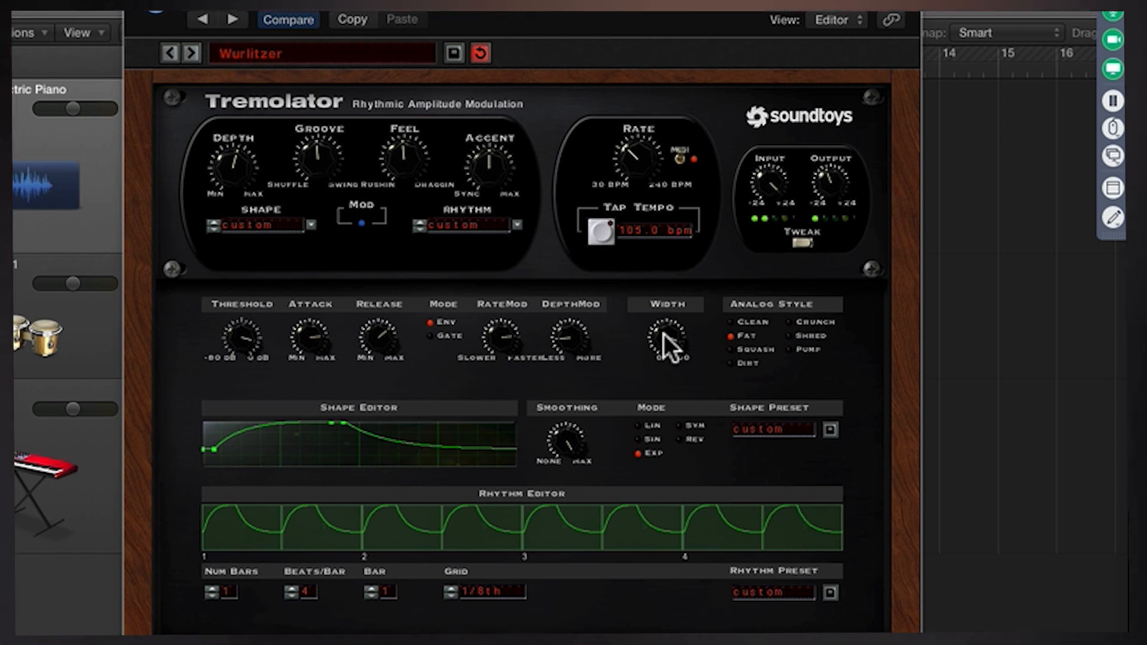
Try different Width amounts and a slight RateMod adjustment in the Tweak section
mouse_move(664, 334)
left_mouse_down()
mouse_move(639, 379)
mouse_move(639, 467)
mouse_move(672, 516)
mouse_move(641, 358)
left_mouse_up()
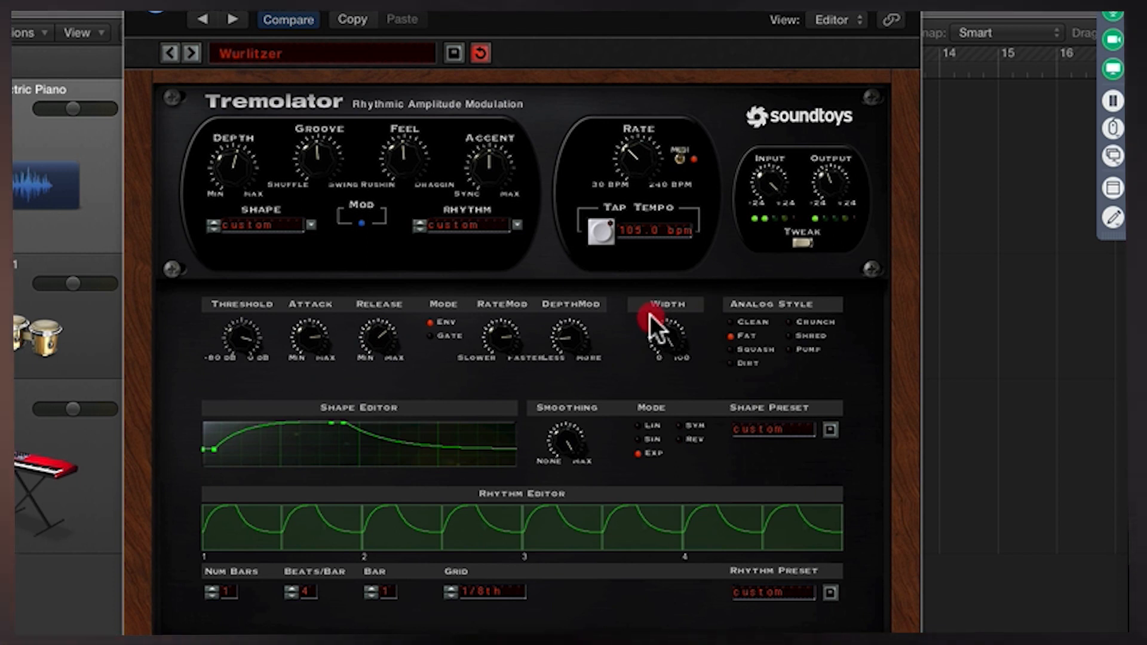
left_click_drag(650, 315, 628, 338)
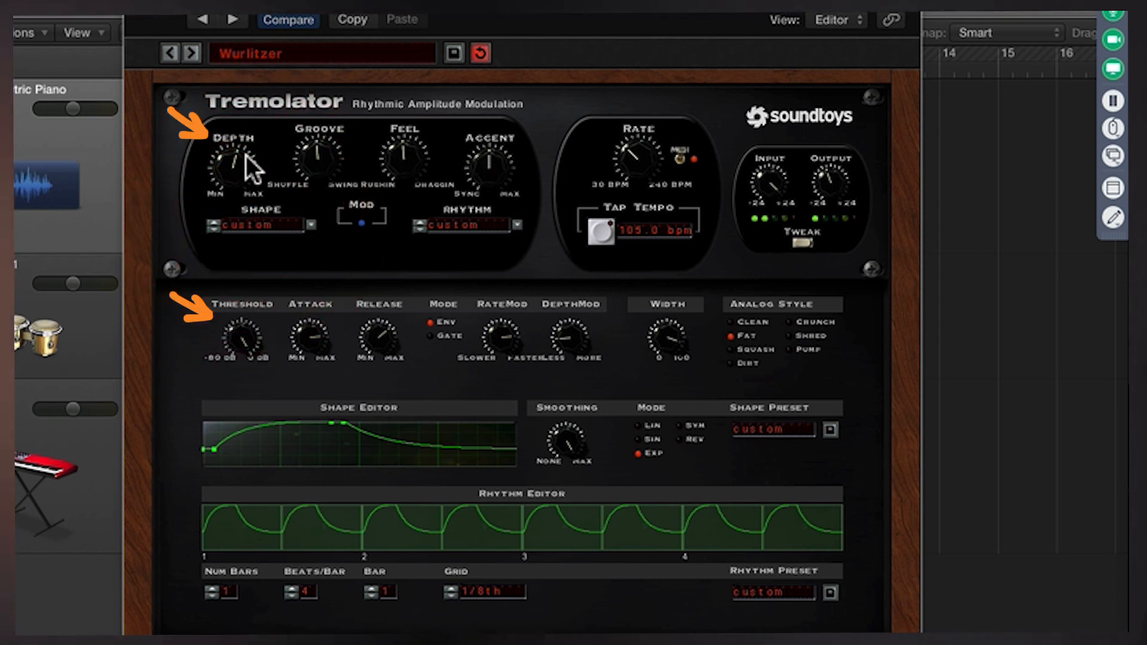
mouse_move(503, 328)
left_mouse_down()
mouse_move(496, 350)
mouse_move(496, 334)
left_mouse_up()
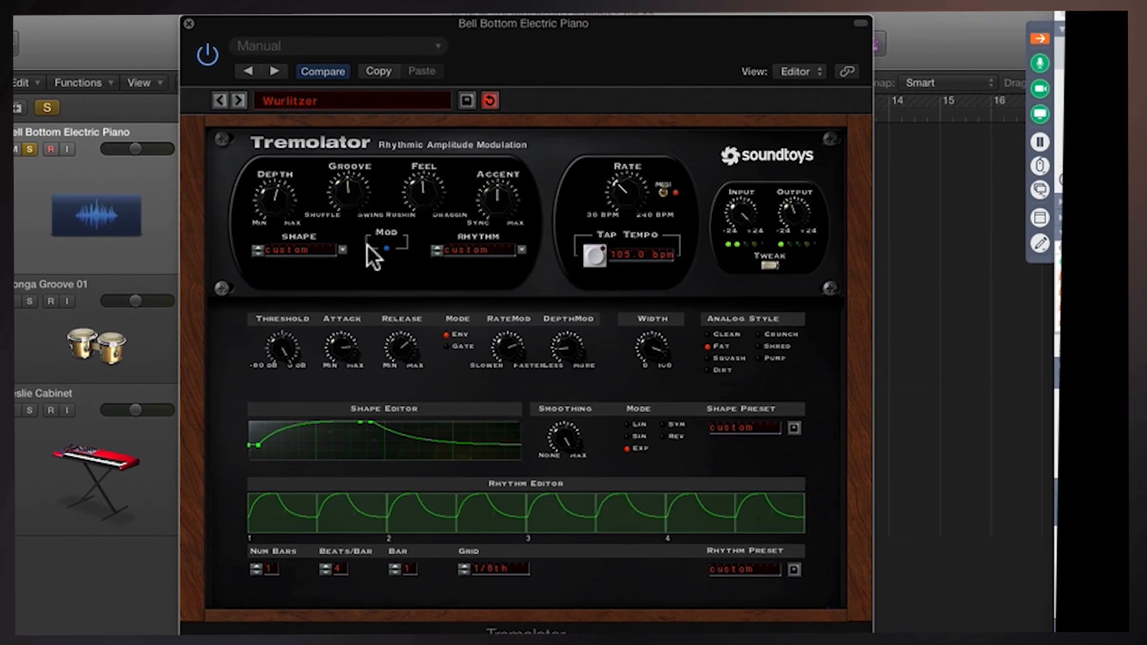
Collapse the Tweak section and browse the preset categories, viewing the 01 Classic presets without loading one
left_click(771, 266)
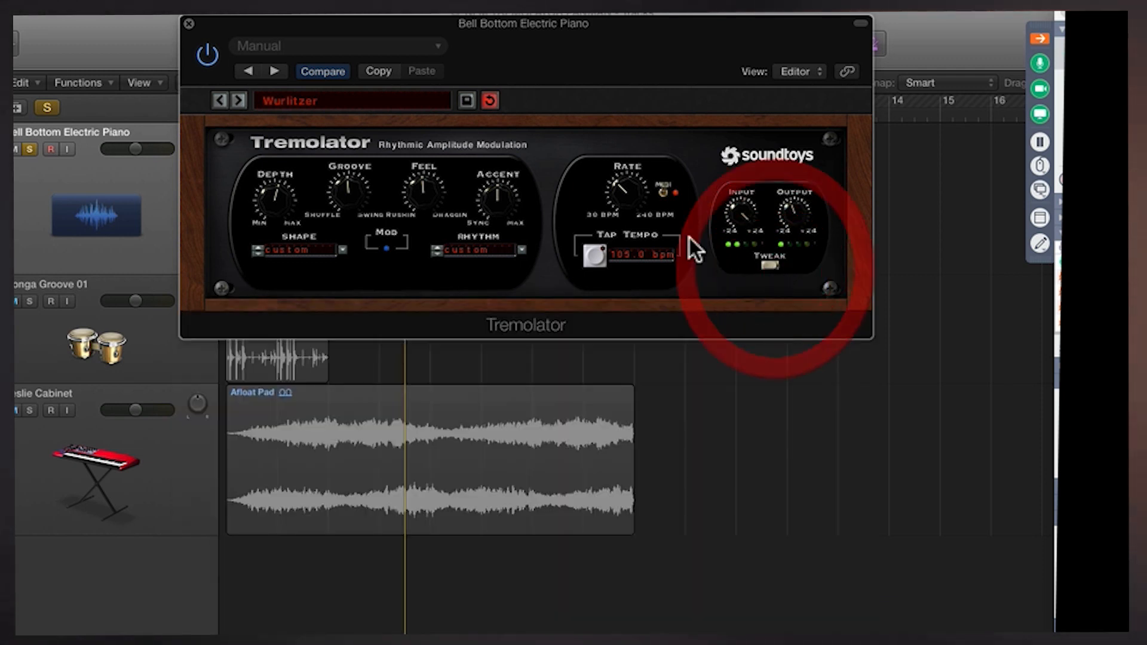
left_click(408, 97)
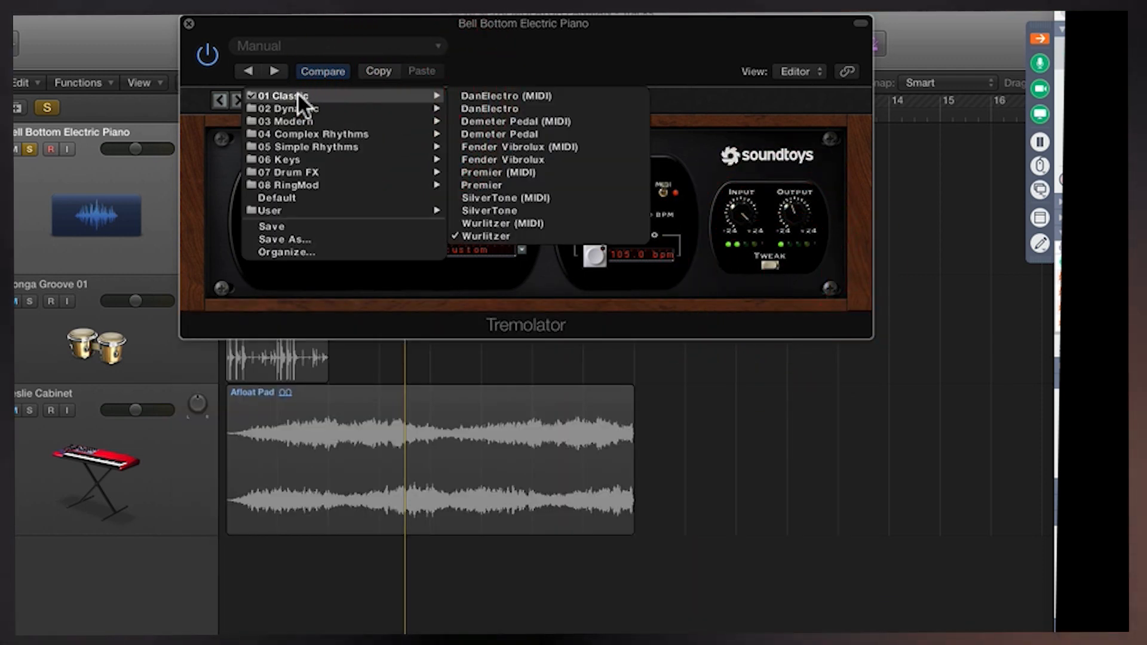
left_click(203, 94)
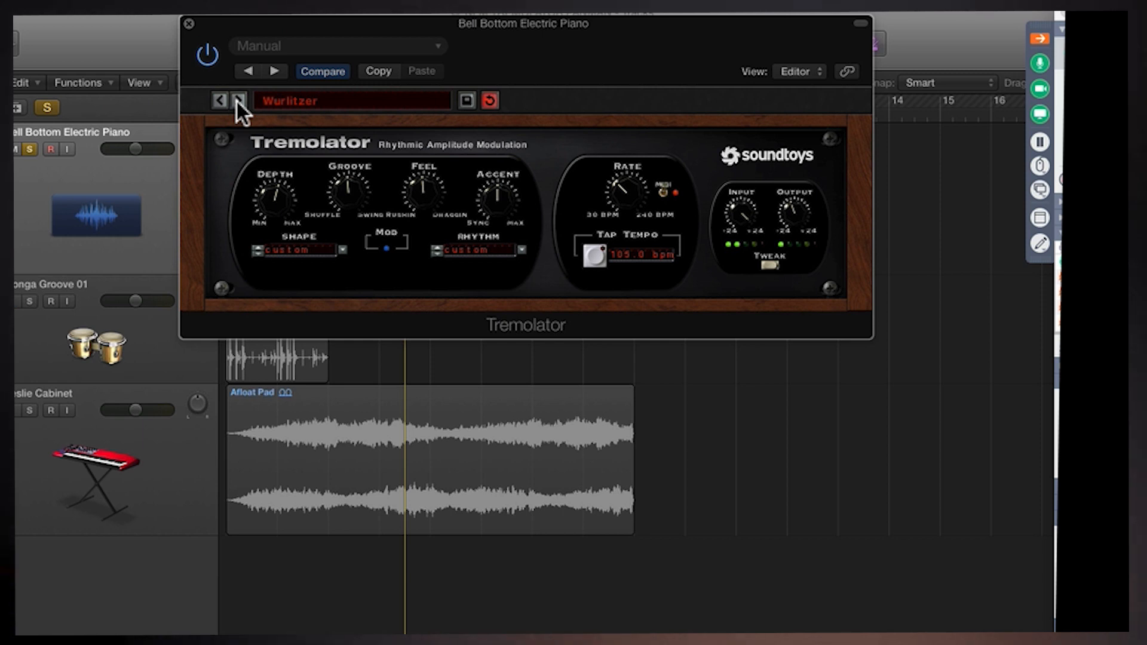
Browse the neighbouring factory presets, load Fender Vibrolux, and reposition the plug-in window lower over the arrangement
left_click(238, 101)
left_click(219, 101)
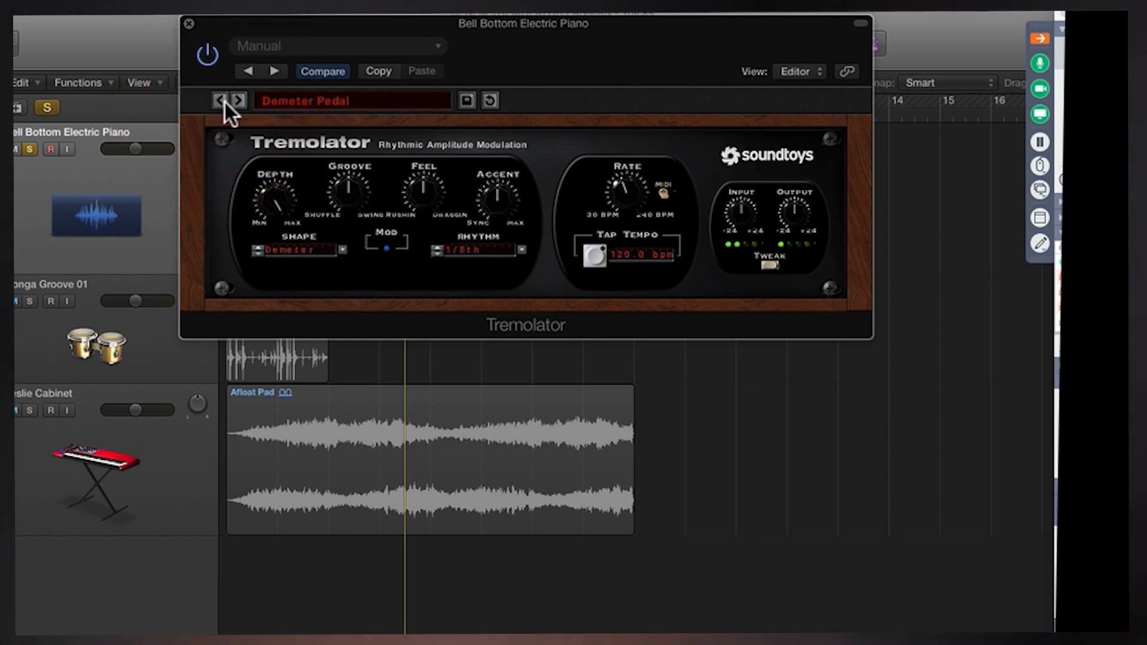
left_click(241, 101)
left_click(241, 102)
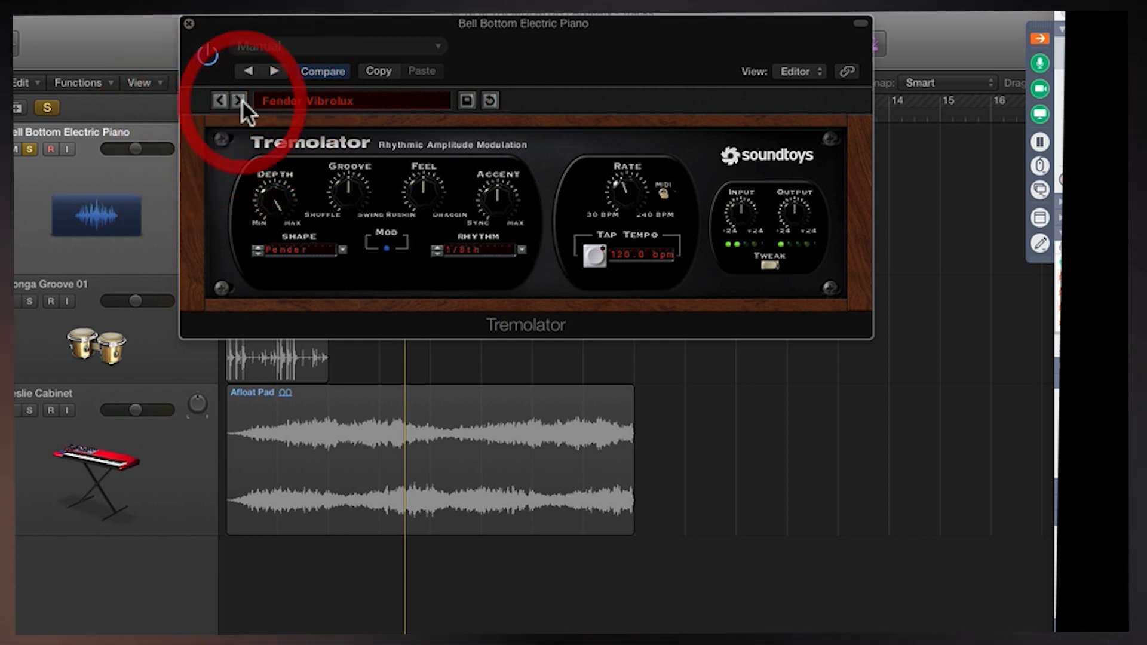
left_click_drag(513, 29, 471, 289)
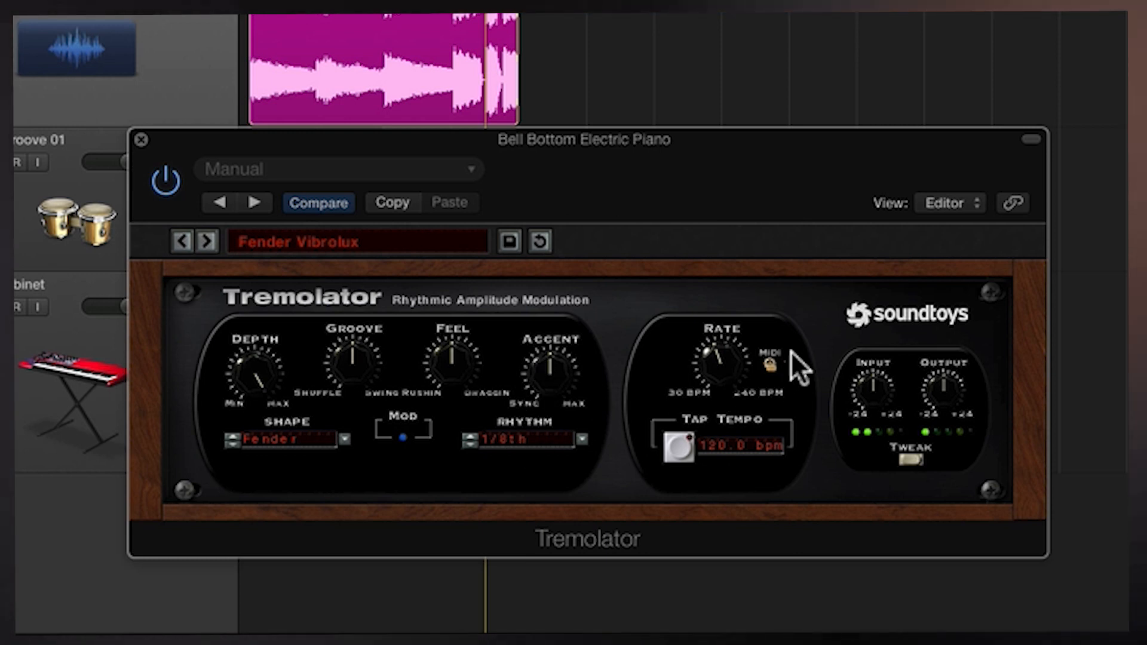
Sync the tremolo rate to MIDI tempo and set the analog style to Fat in the Tweak section, leaving that section collapsed
left_click(770, 365)
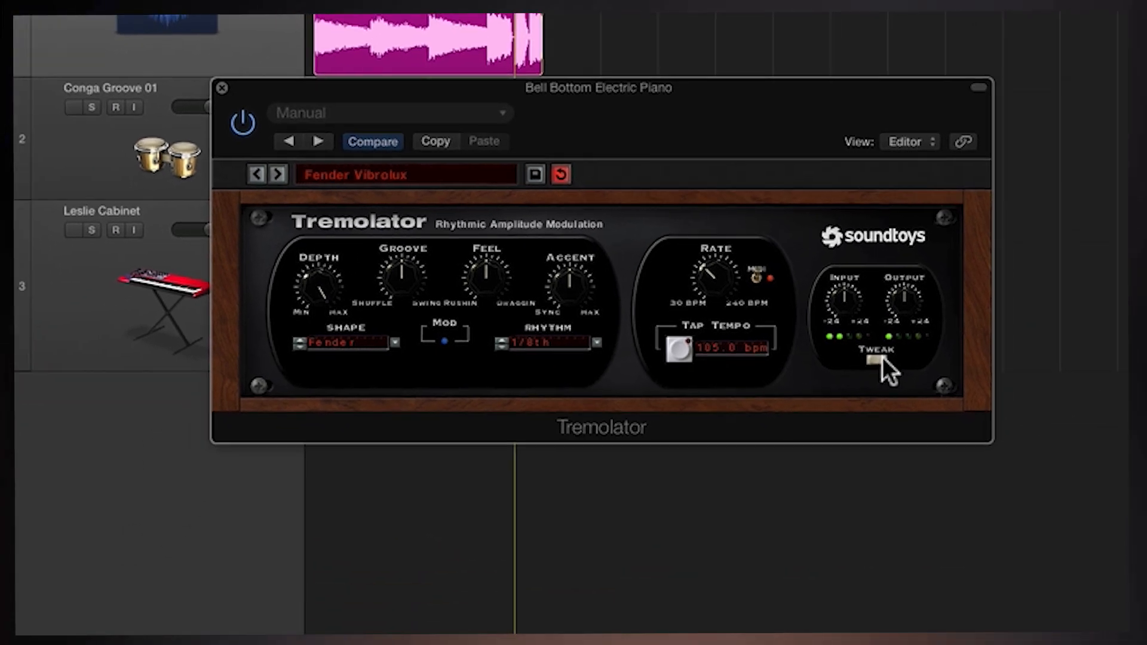
left_click(876, 360)
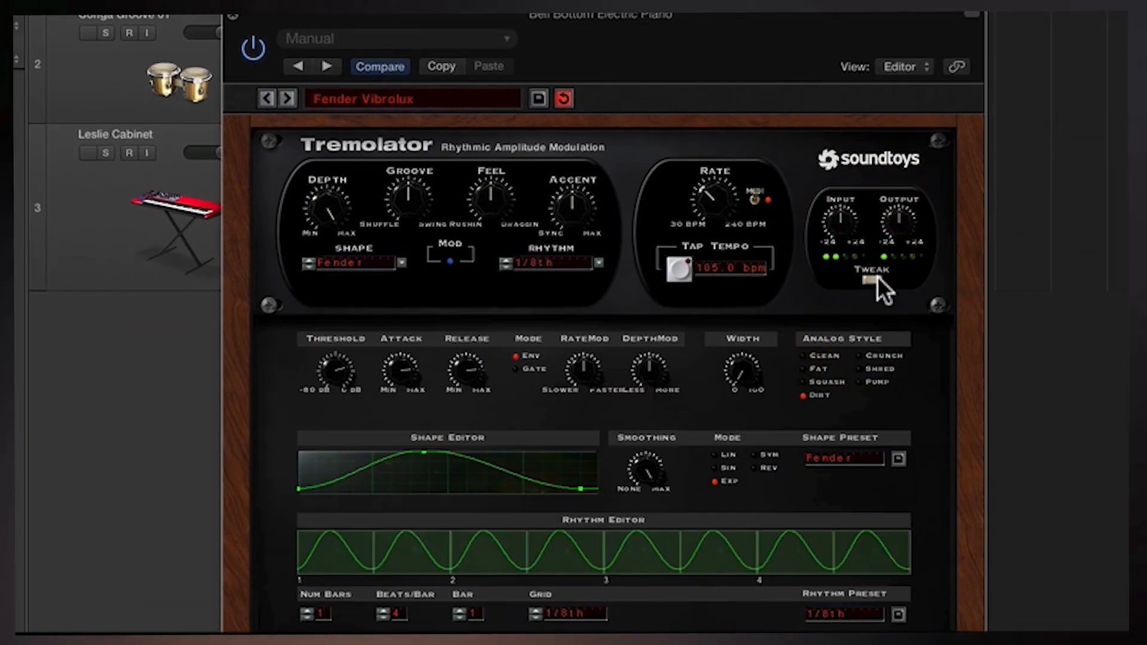
left_click(803, 370)
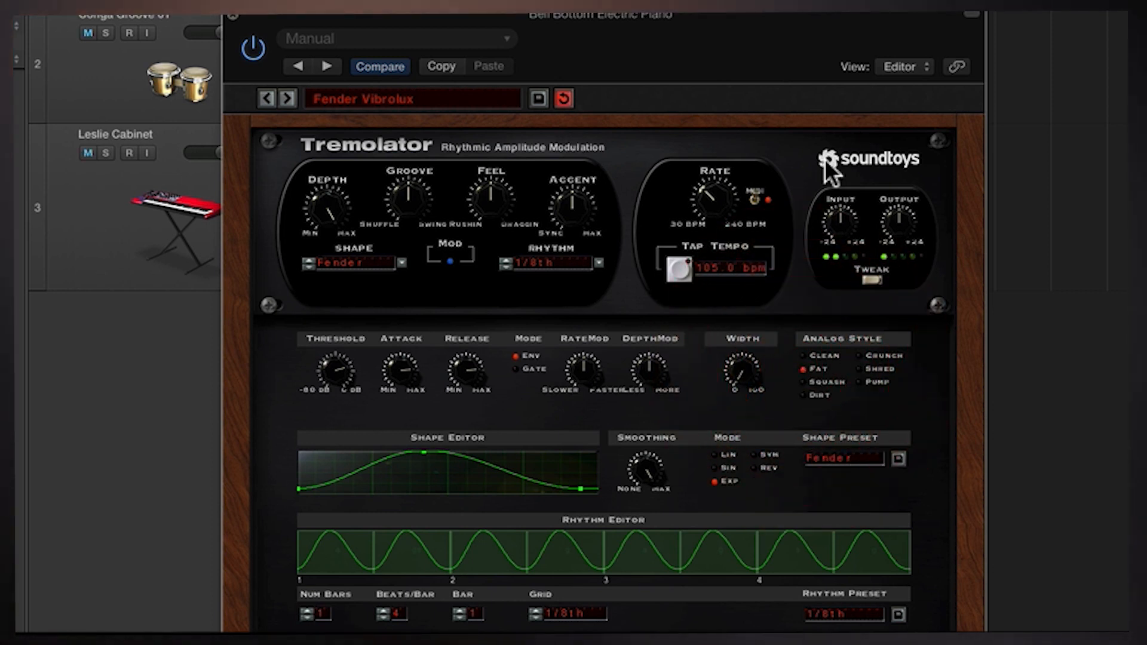
left_click(871, 278)
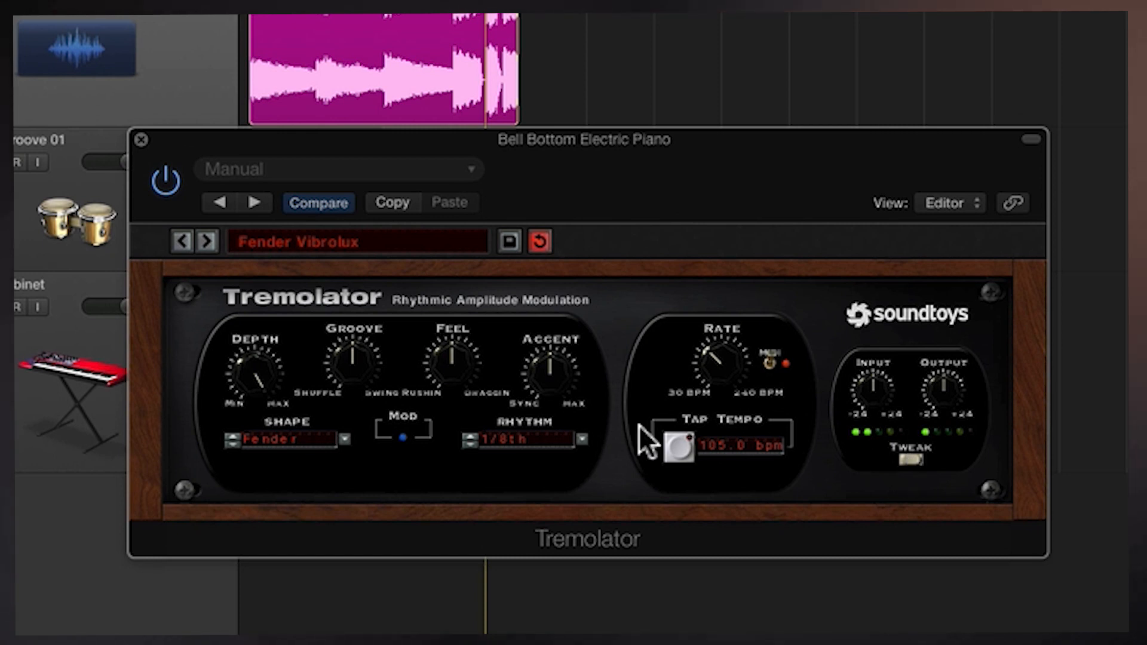
Compare Depth amounts and the 1/16th and 1/4 note rhythms, ending on 1/8th with Depth at about three quarters
left_click_drag(197, 563, 210, 623)
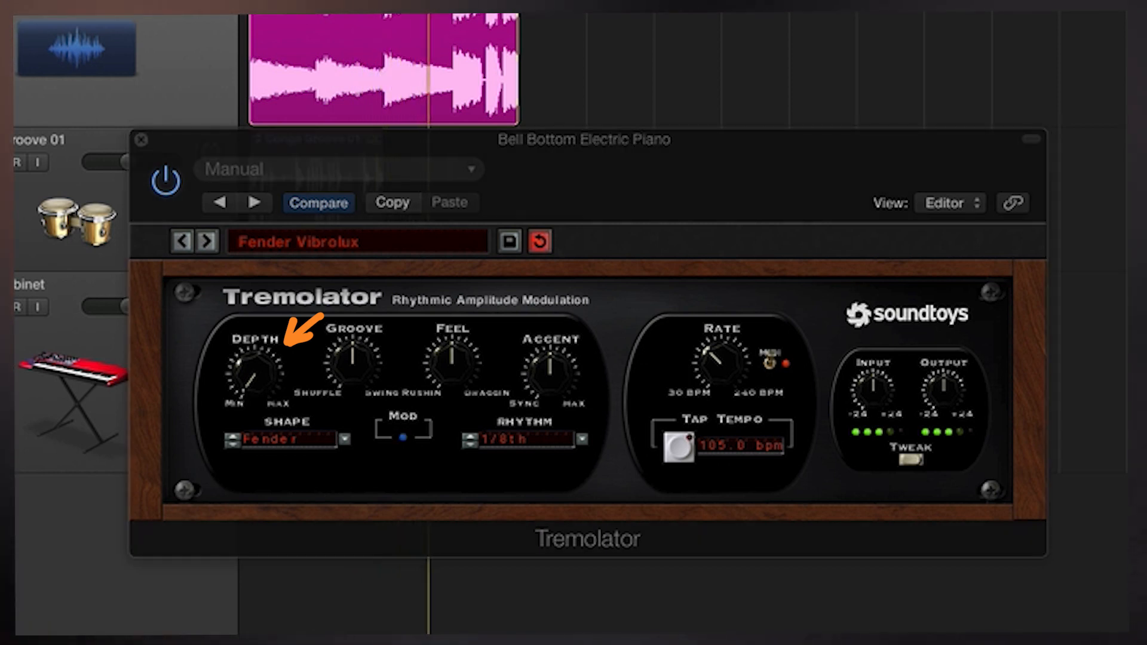
left_click_drag(248, 376, 249, 270)
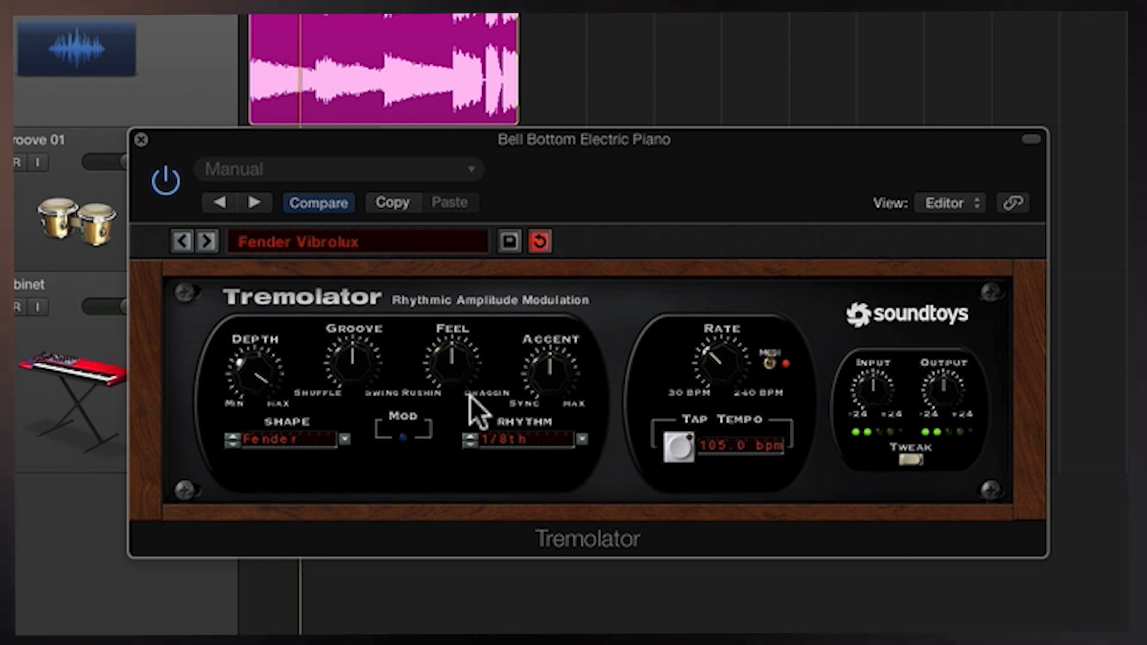
left_click(469, 441)
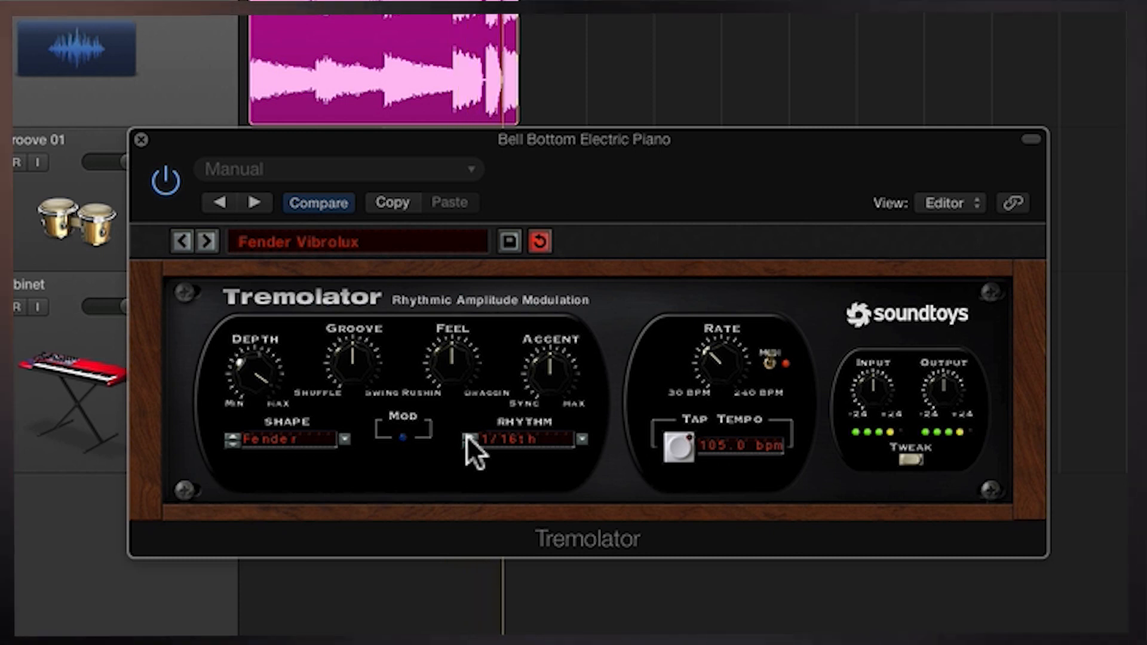
left_click(469, 438)
left_click(469, 437)
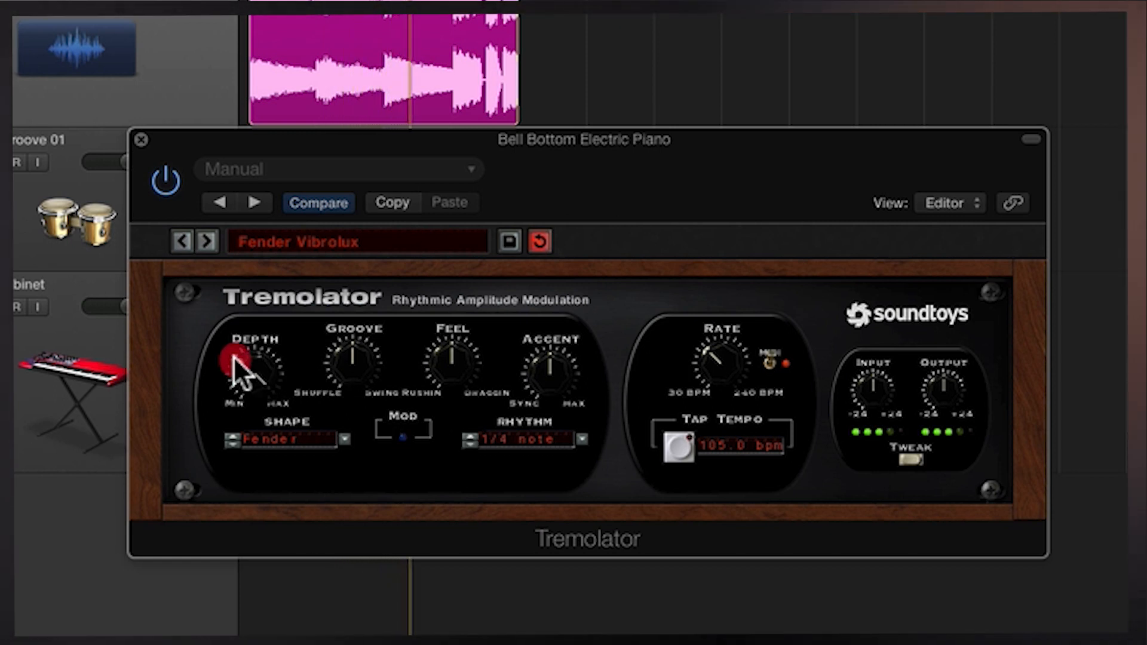
left_click_drag(235, 341, 360, 400)
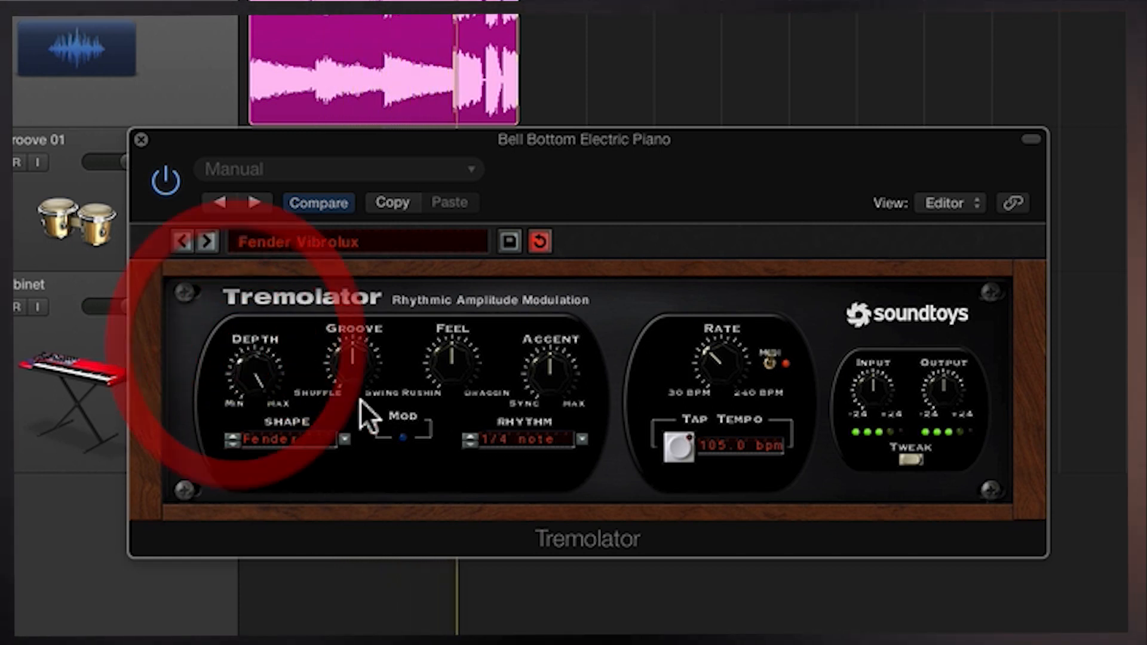
left_click(469, 445)
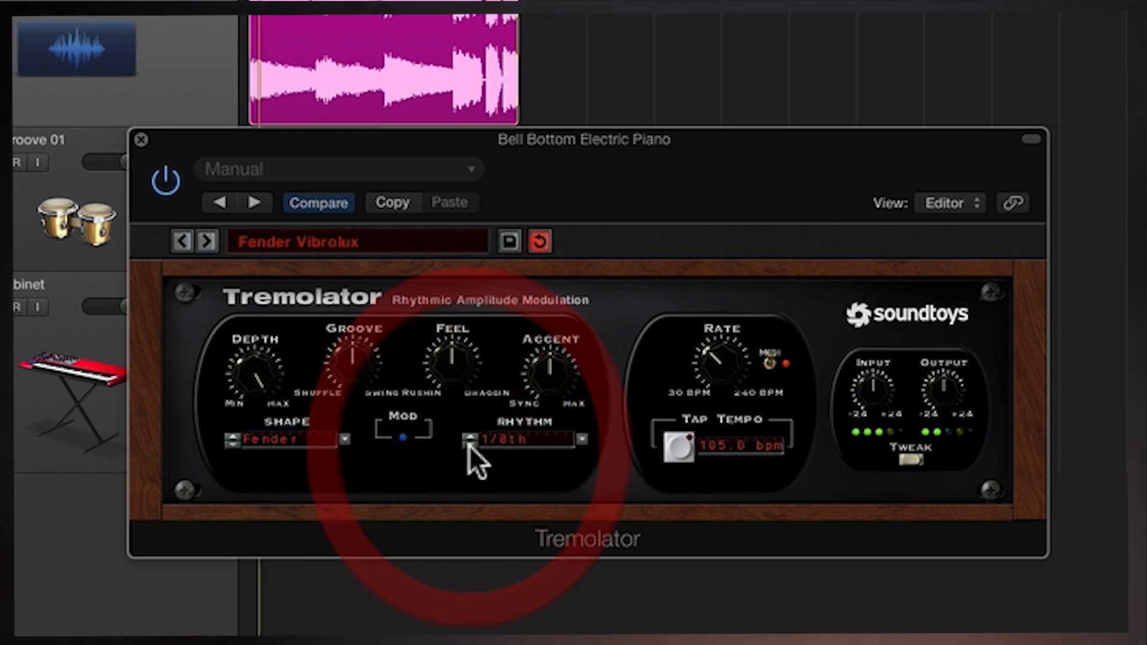
left_click_drag(238, 360, 234, 413)
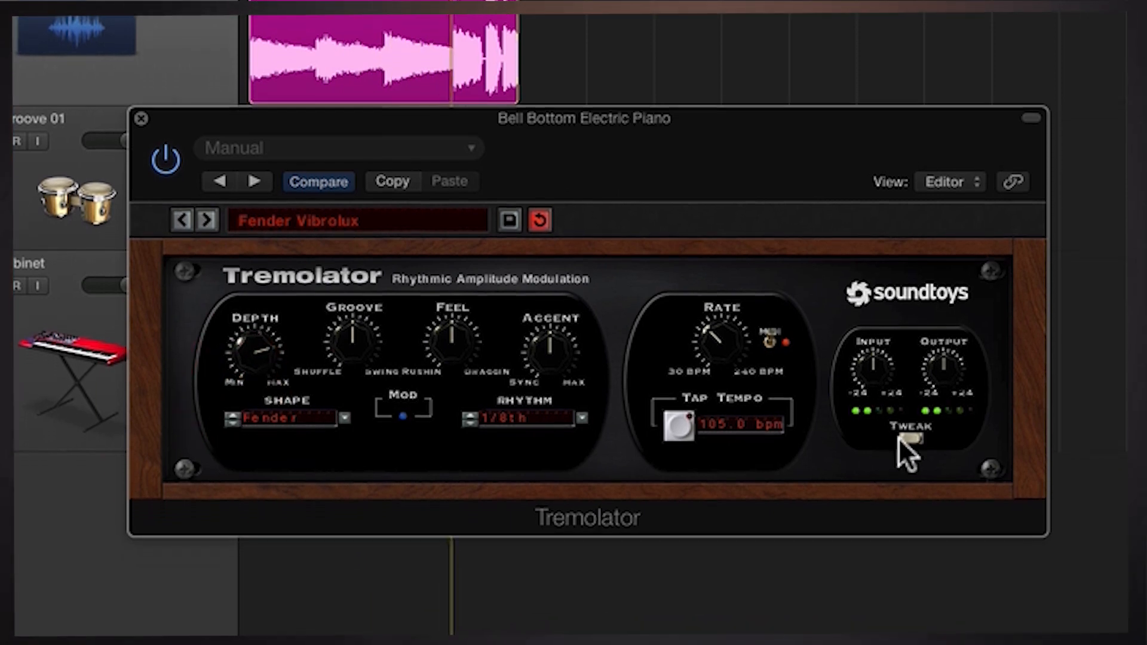
Expand the Tweak section and try raising Width to maximum and backing it off slightly
left_click(911, 459)
left_click_drag(752, 459, 748, 420)
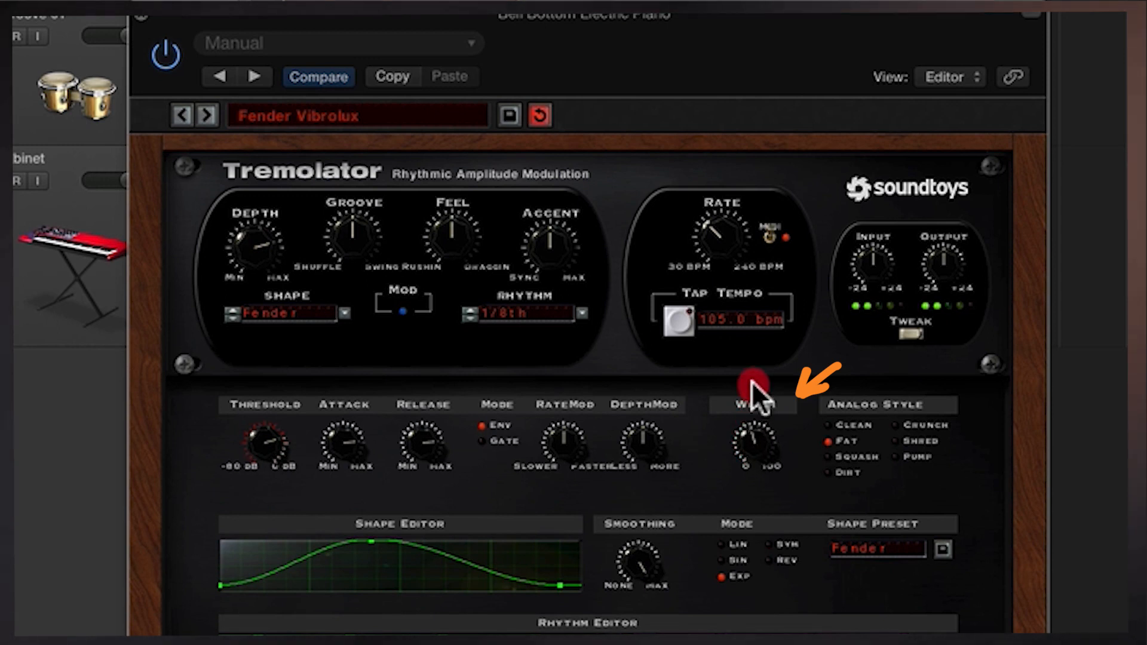
left_click_drag(756, 370, 763, 337)
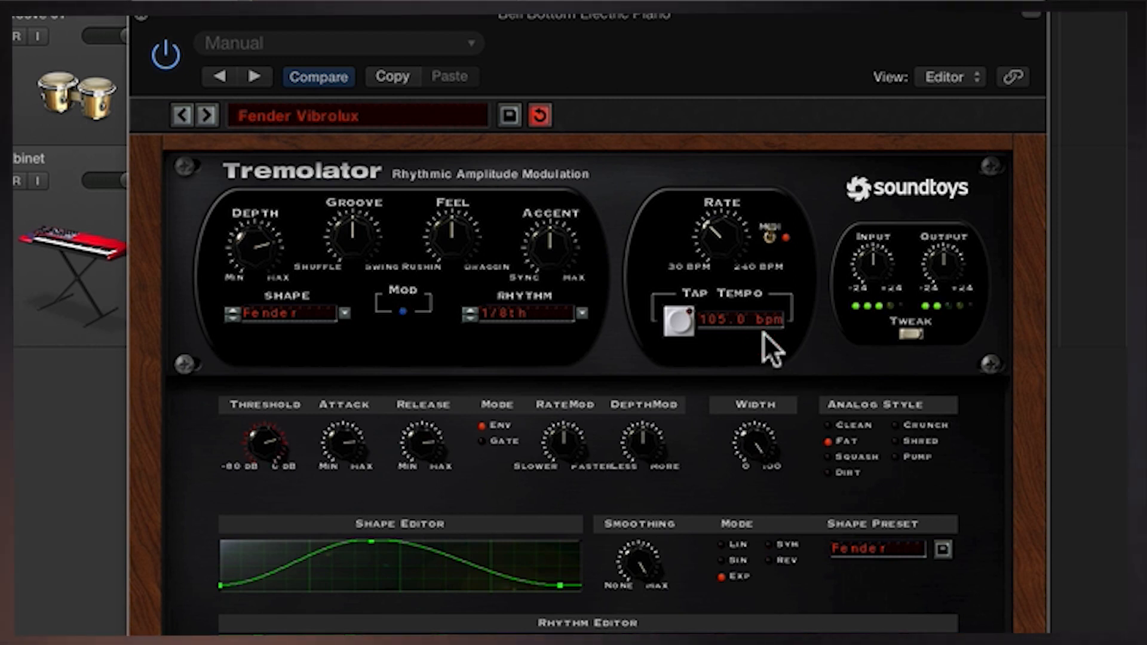
left_click(763, 333)
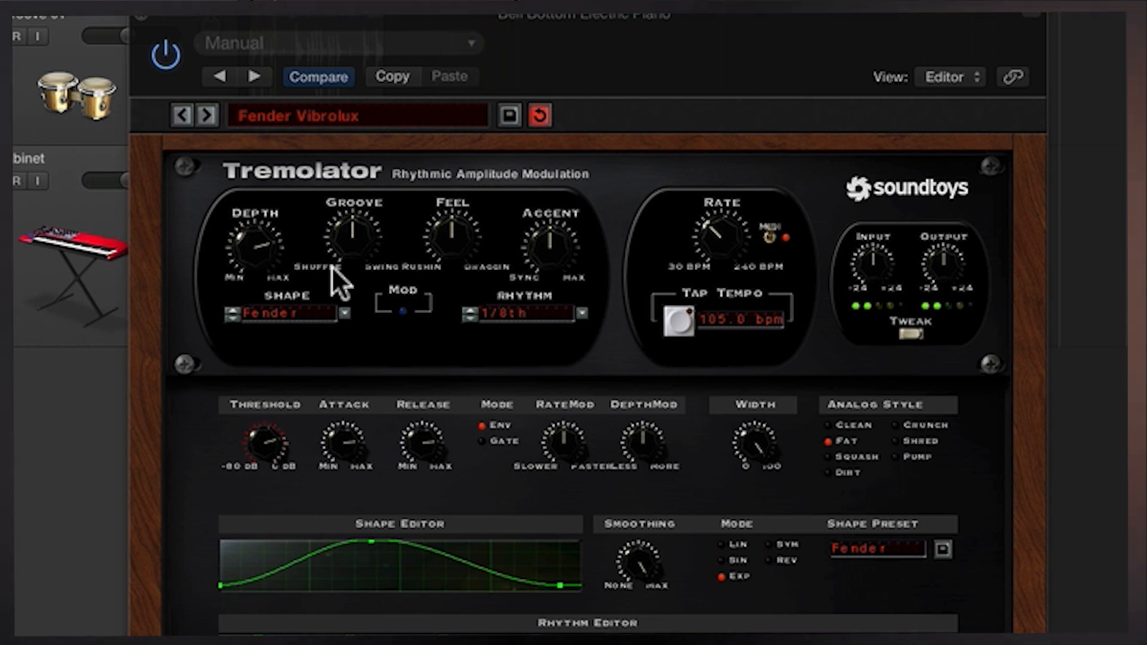
left_click_drag(741, 447, 742, 434)
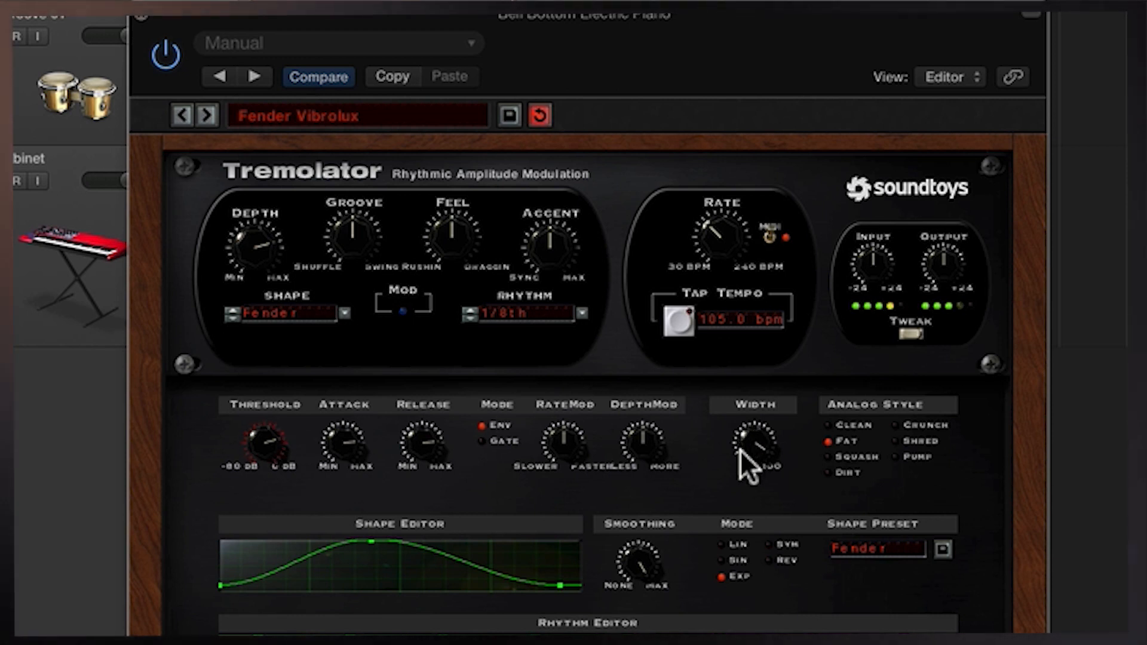
Compare the sound with the plug-in bypassed and active, and set Width to slightly above the middle
left_click(167, 53)
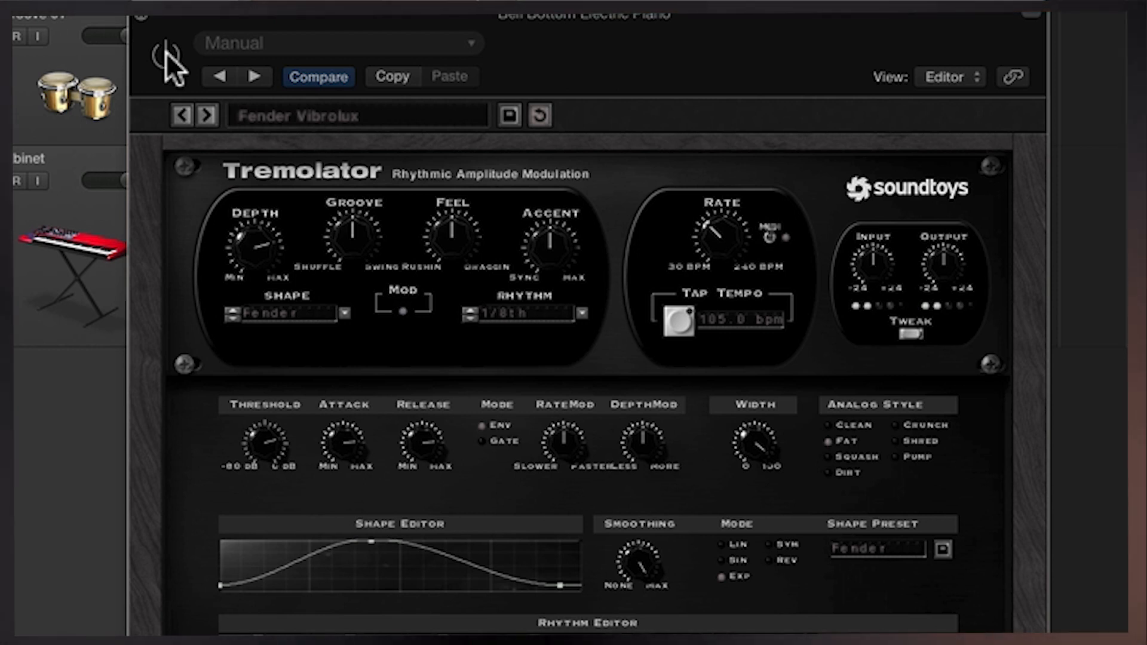
left_click(166, 52)
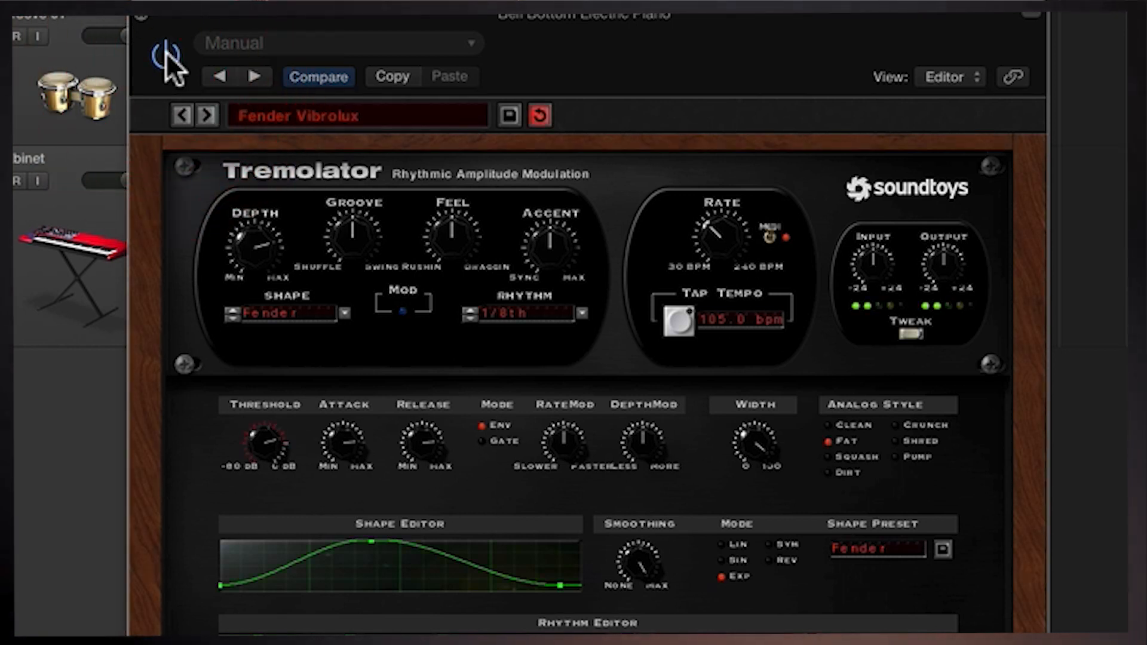
left_click_drag(731, 459, 718, 504)
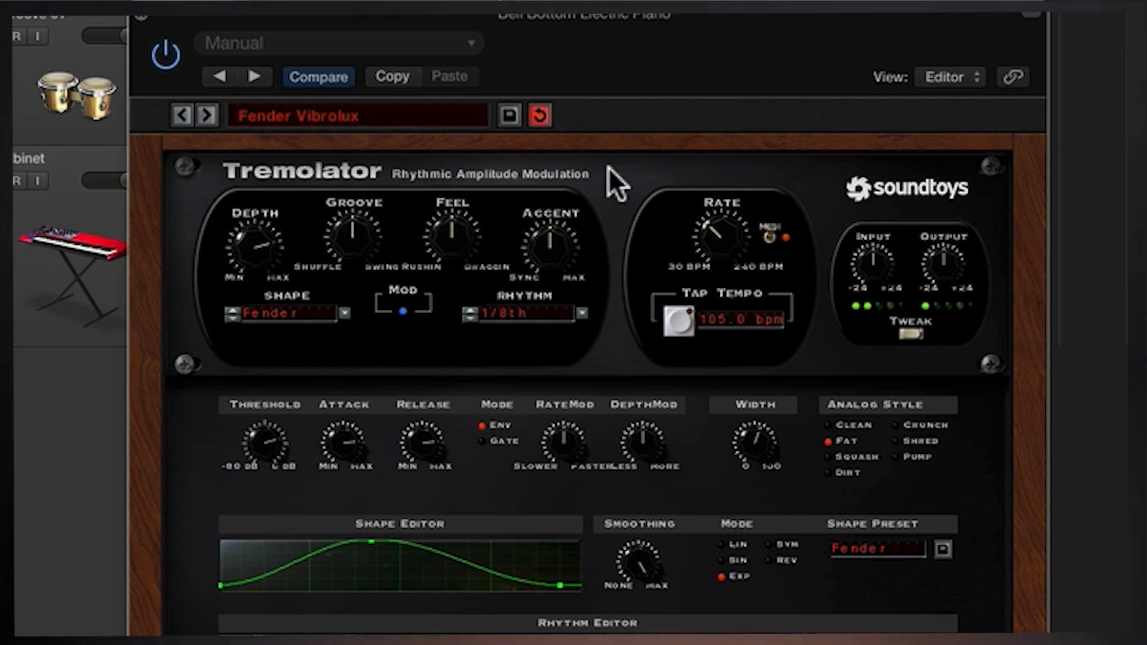
Bring the Rhythm Editor into view and load the 123Riser rhythm preset
left_click_drag(611, 28, 642, 0)
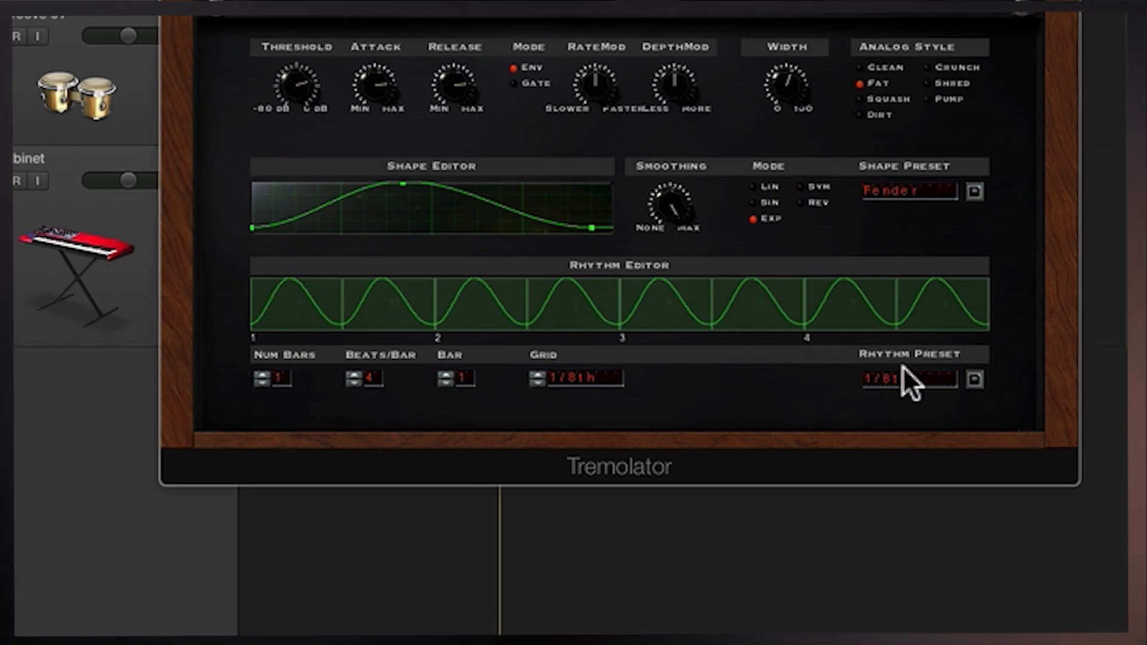
left_click(976, 379)
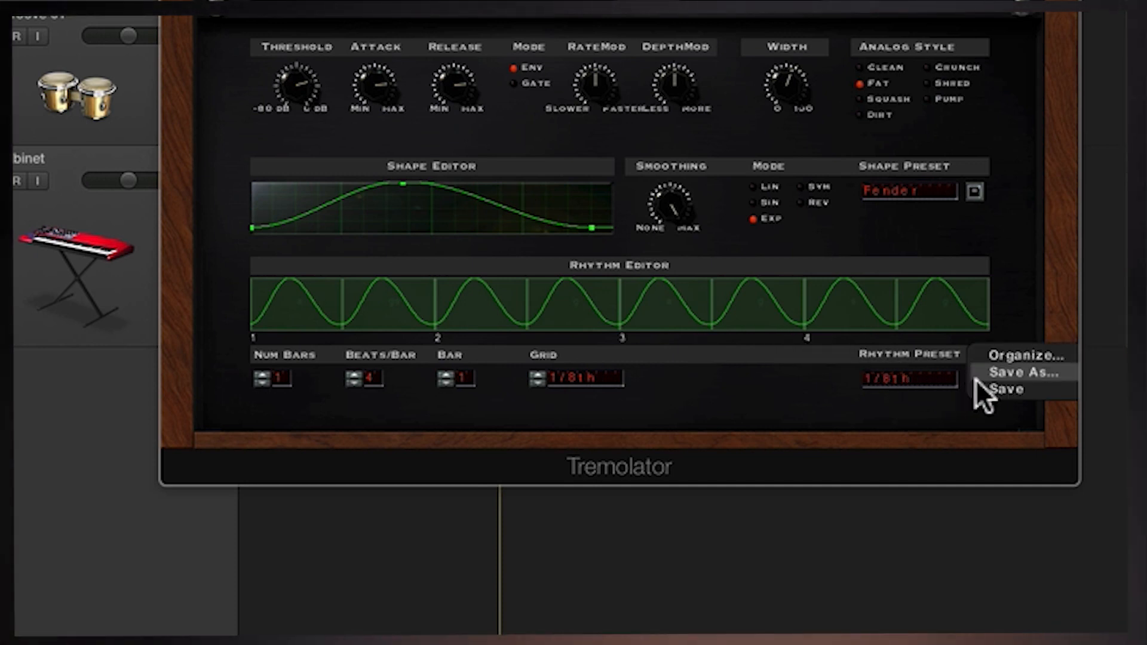
left_click(922, 375)
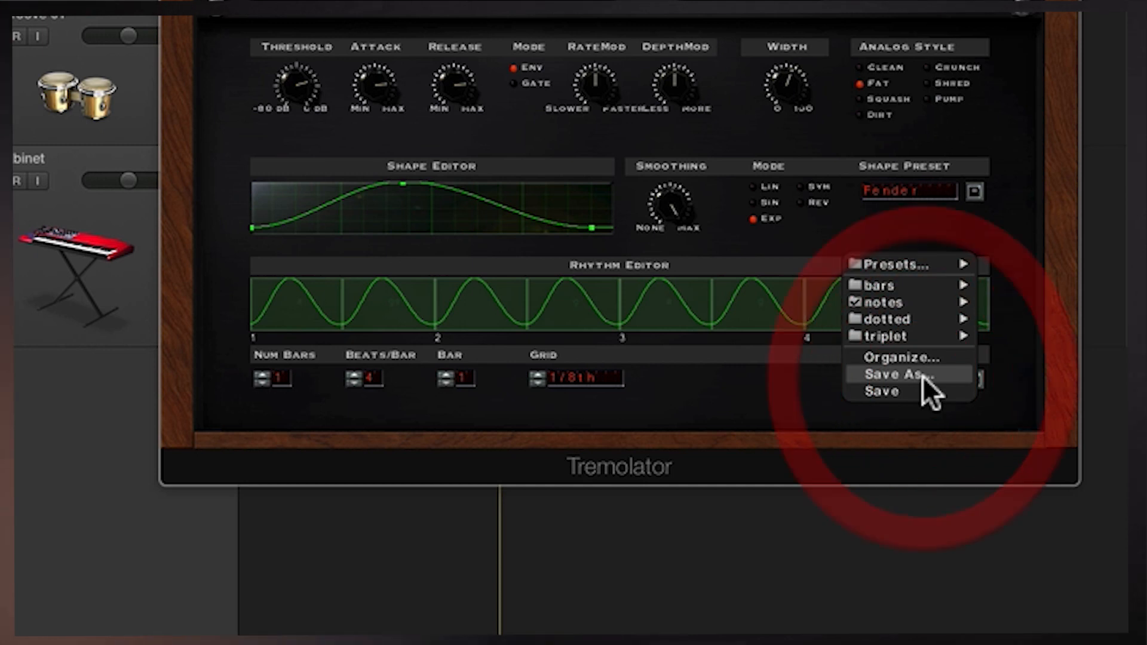
mouse_move(907, 263)
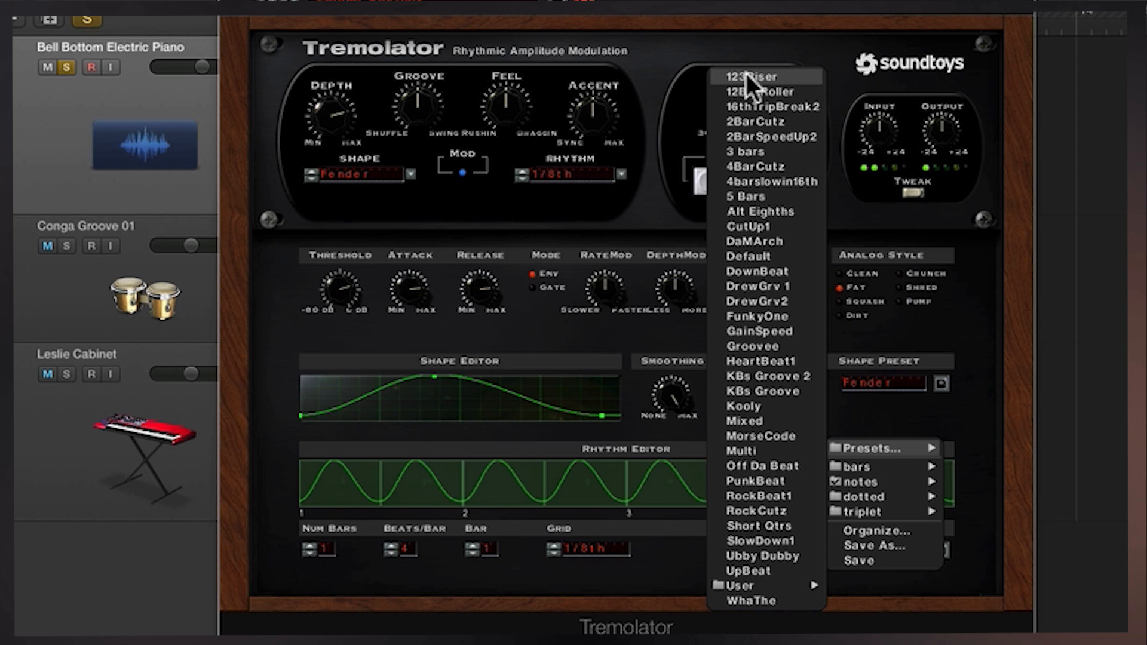
left_click(747, 73)
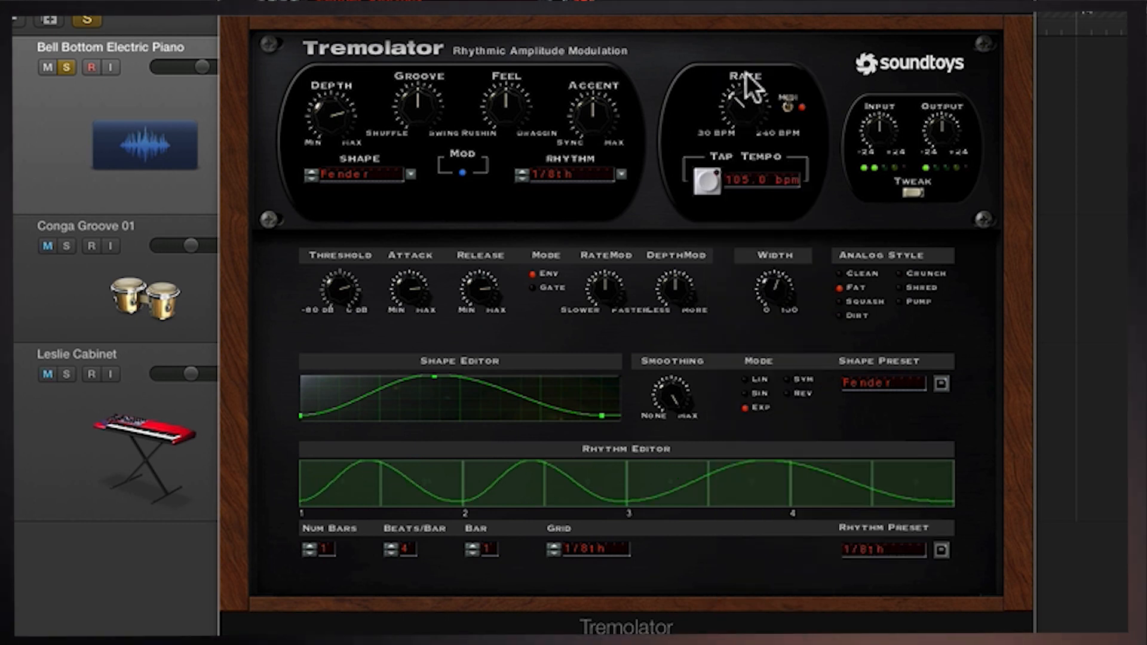
Audition the PunkBeat and RockBeat1 rhythm presets
left_click(890, 547)
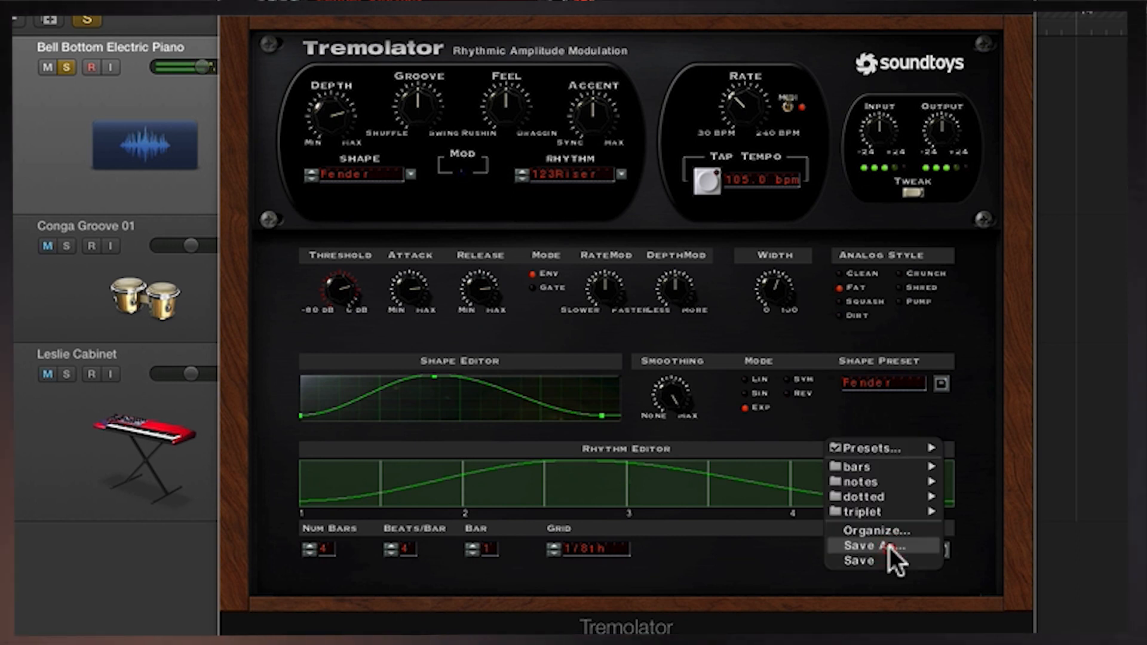
mouse_move(890, 448)
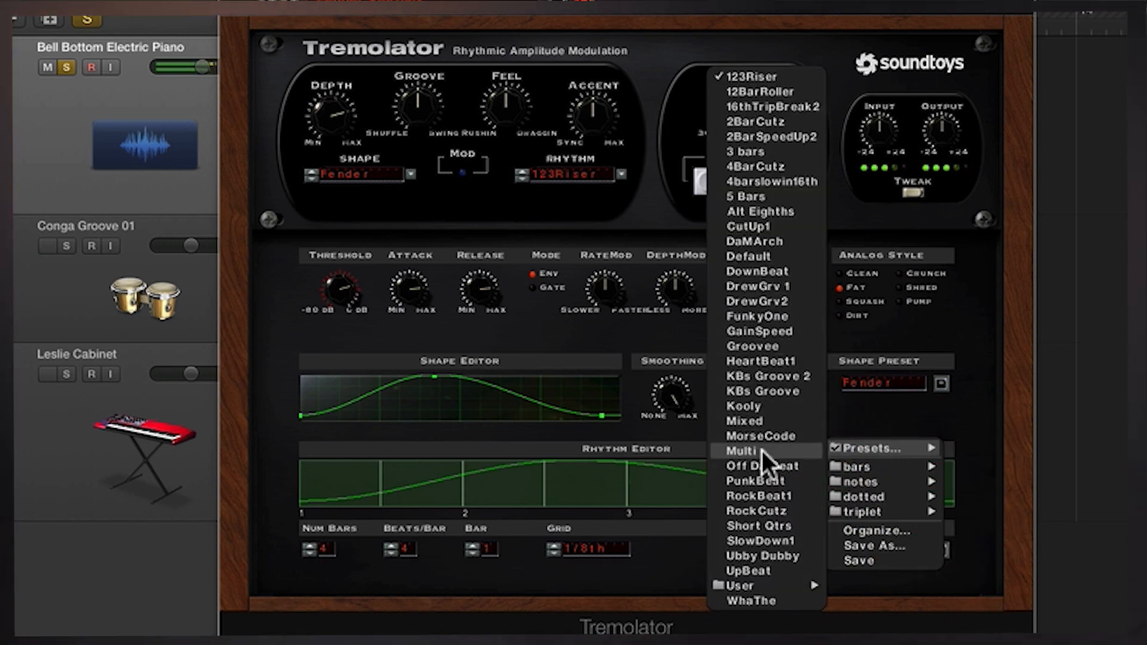
left_click(770, 484)
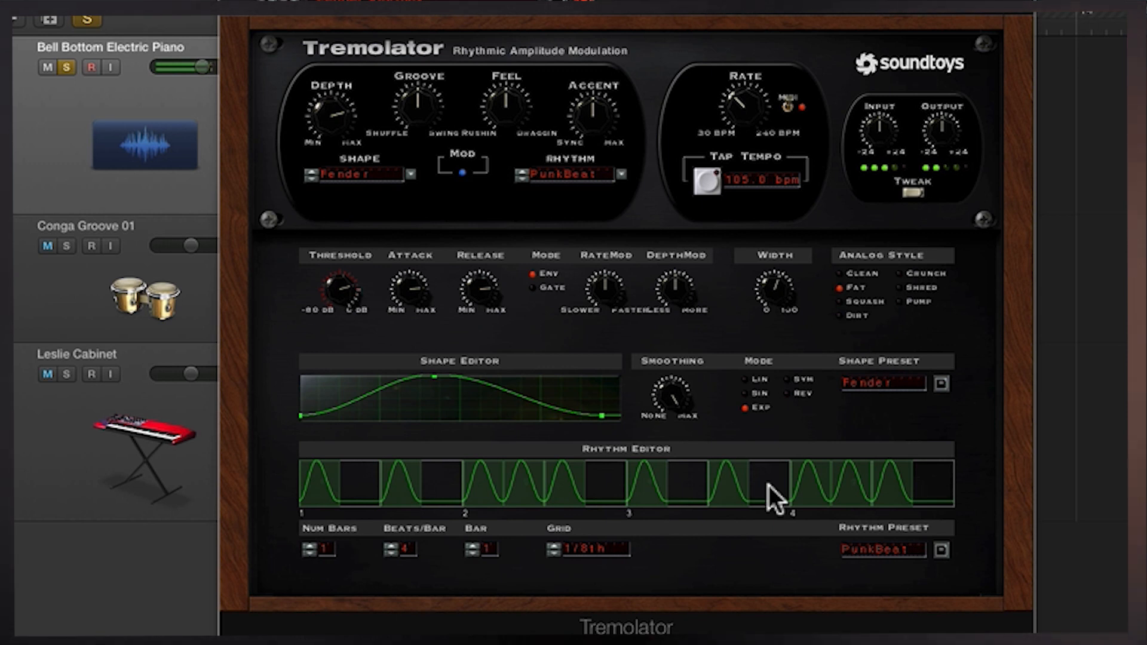
left_click(902, 549)
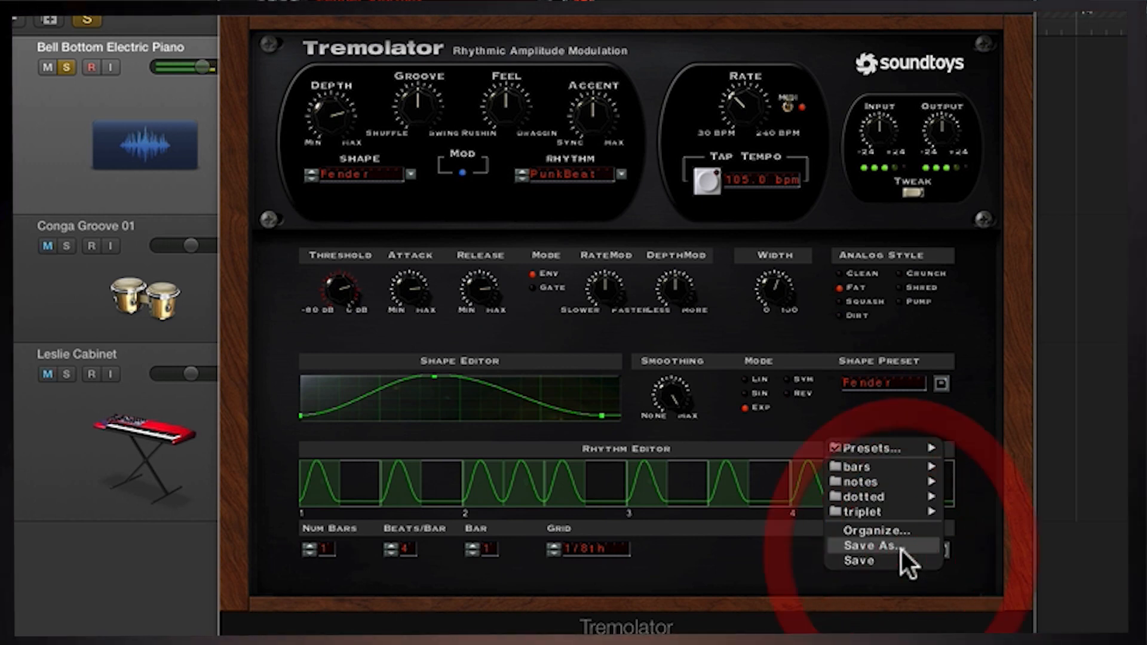
mouse_move(883, 446)
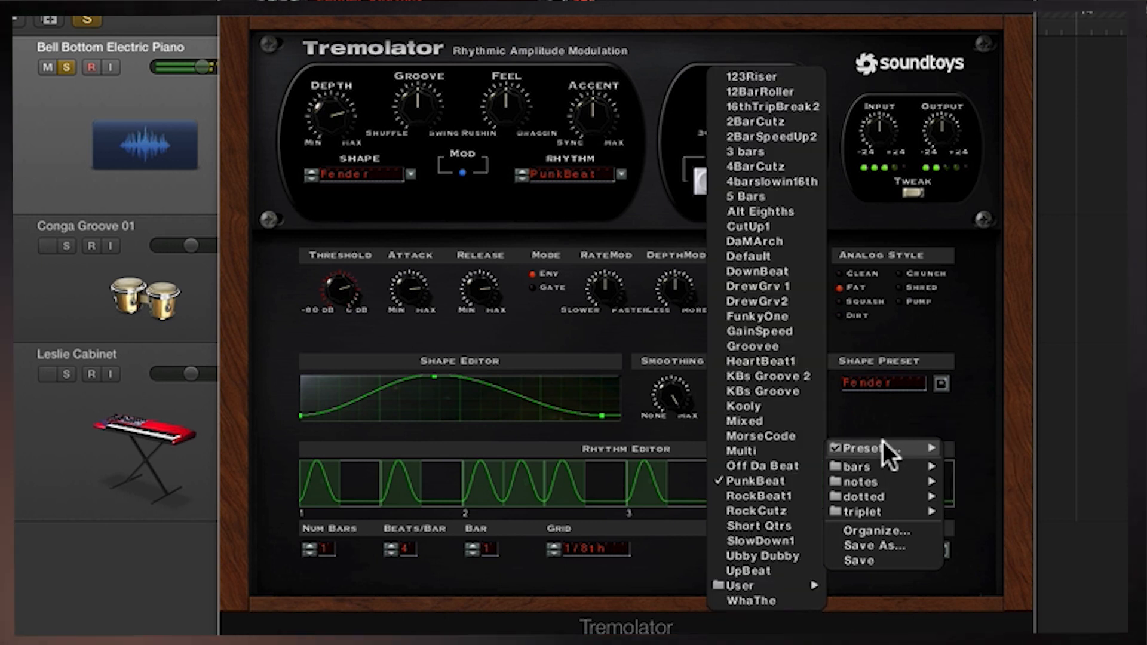
left_click(782, 496)
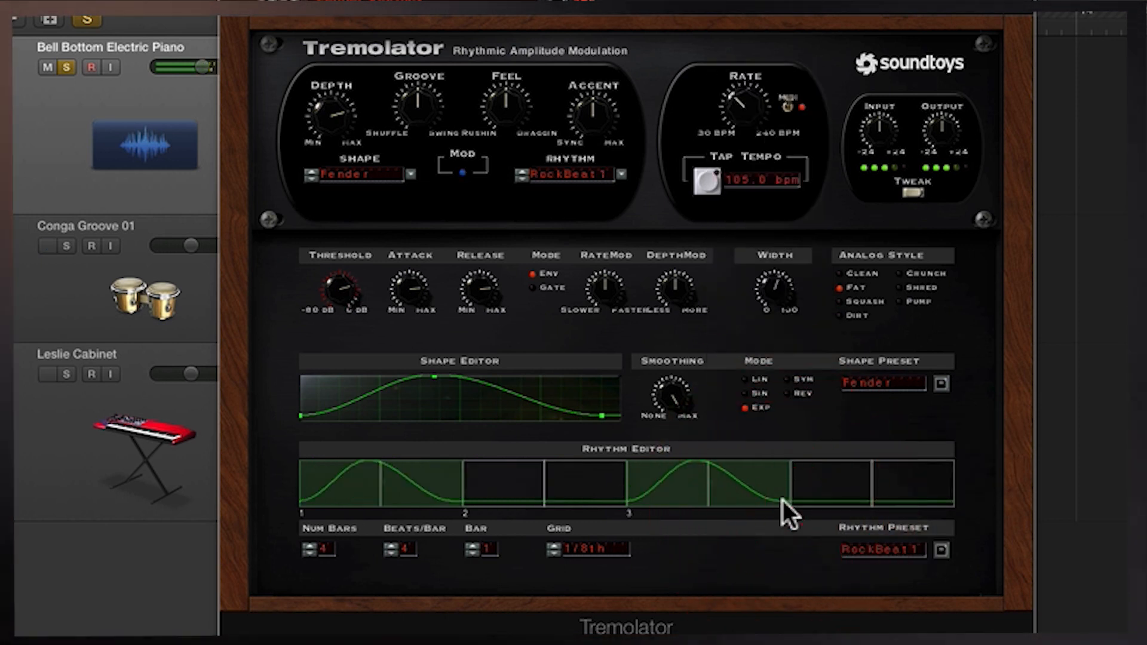
Load the Ubby Dubby rhythm preset
left_click(881, 548)
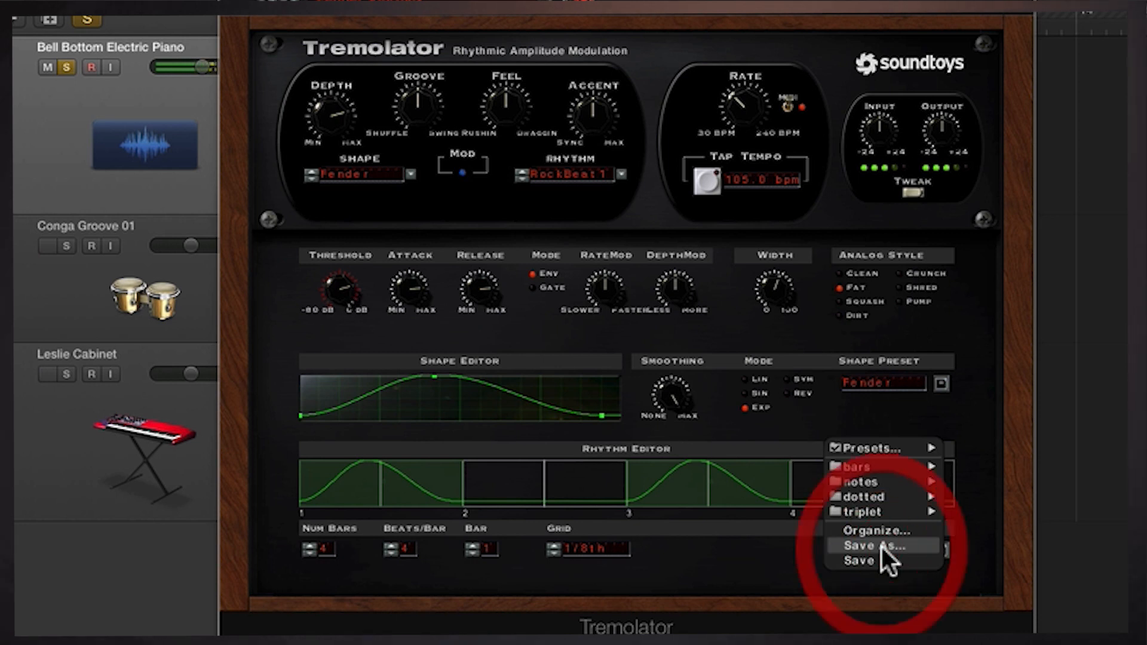
mouse_move(869, 464)
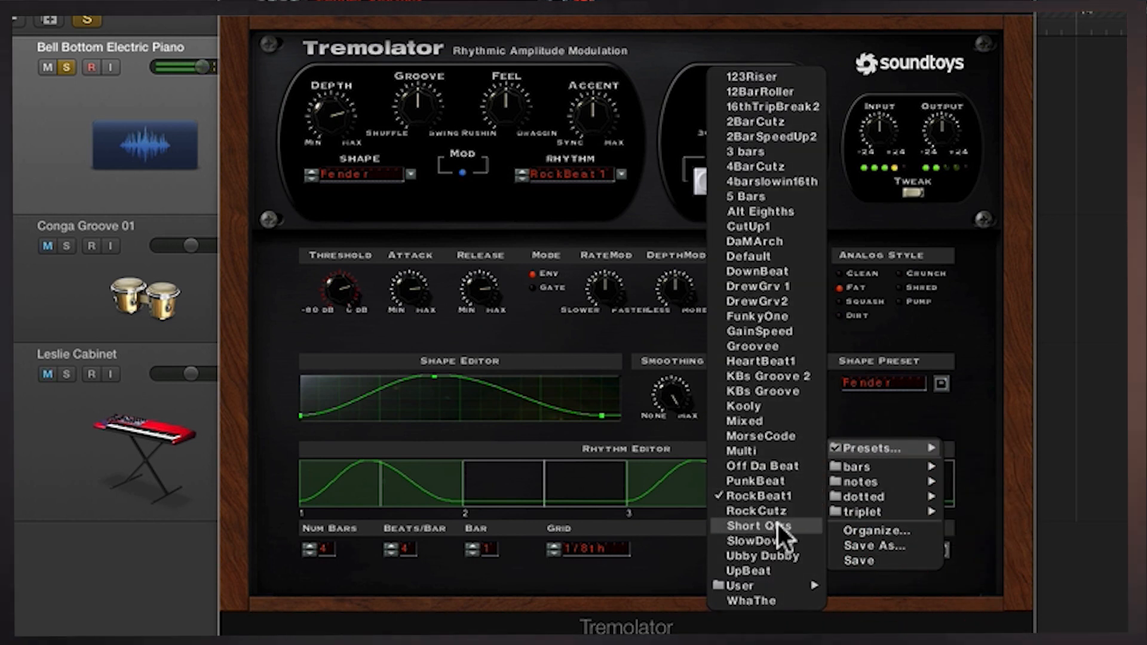
left_click(779, 552)
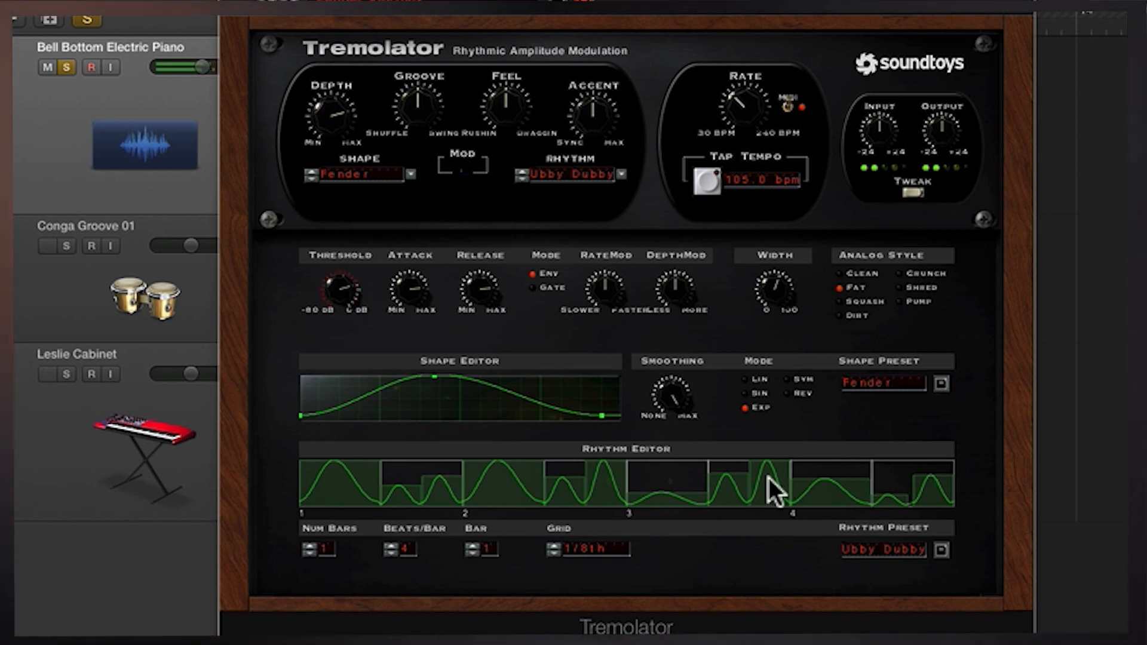
Lower the full-height steps in beats 1, 2 and 3 of the Rhythm Editor to zero, and reduce the shape Smoothing
left_click_drag(767, 463, 767, 582)
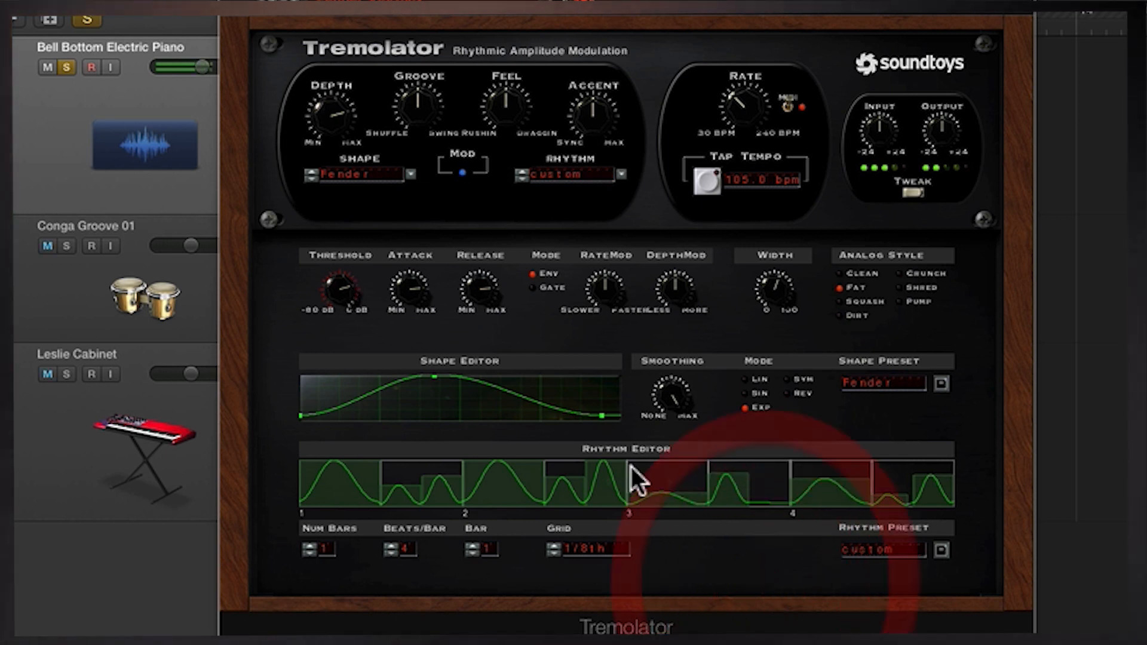
left_click_drag(603, 463, 606, 606)
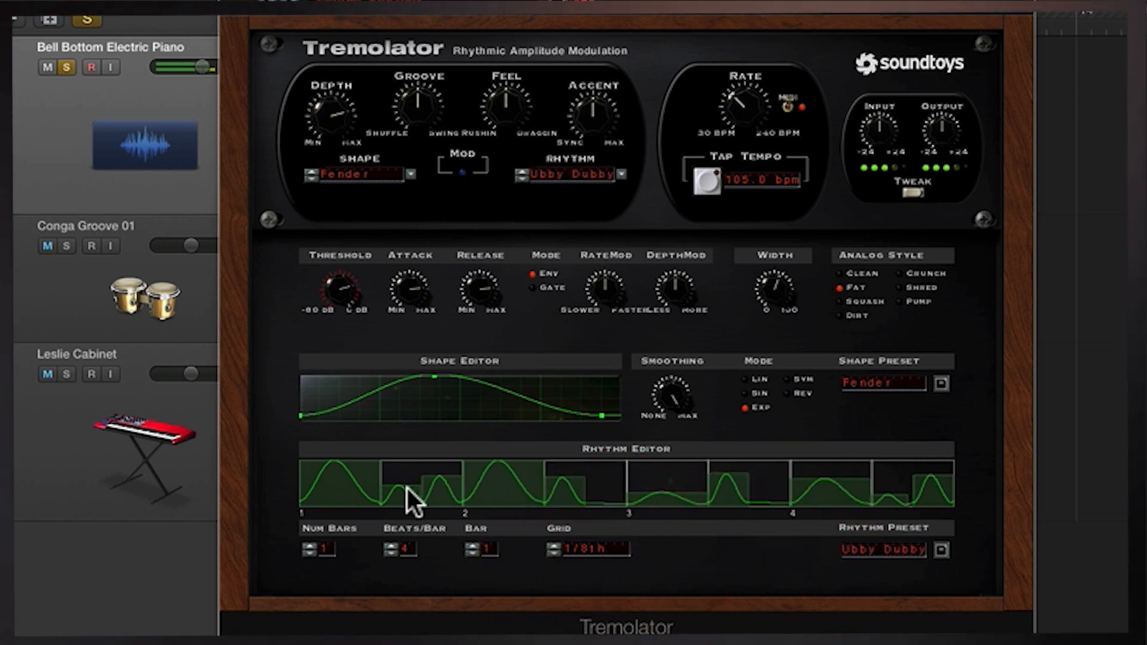
left_click_drag(331, 472, 337, 597)
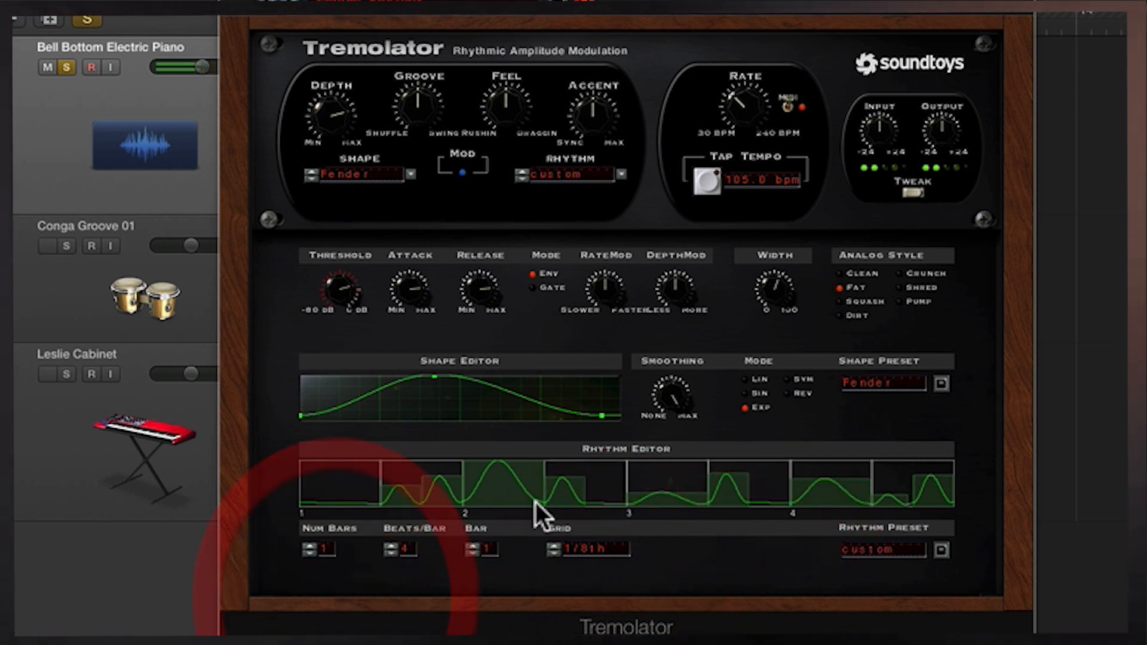
left_click_drag(667, 386, 632, 429)
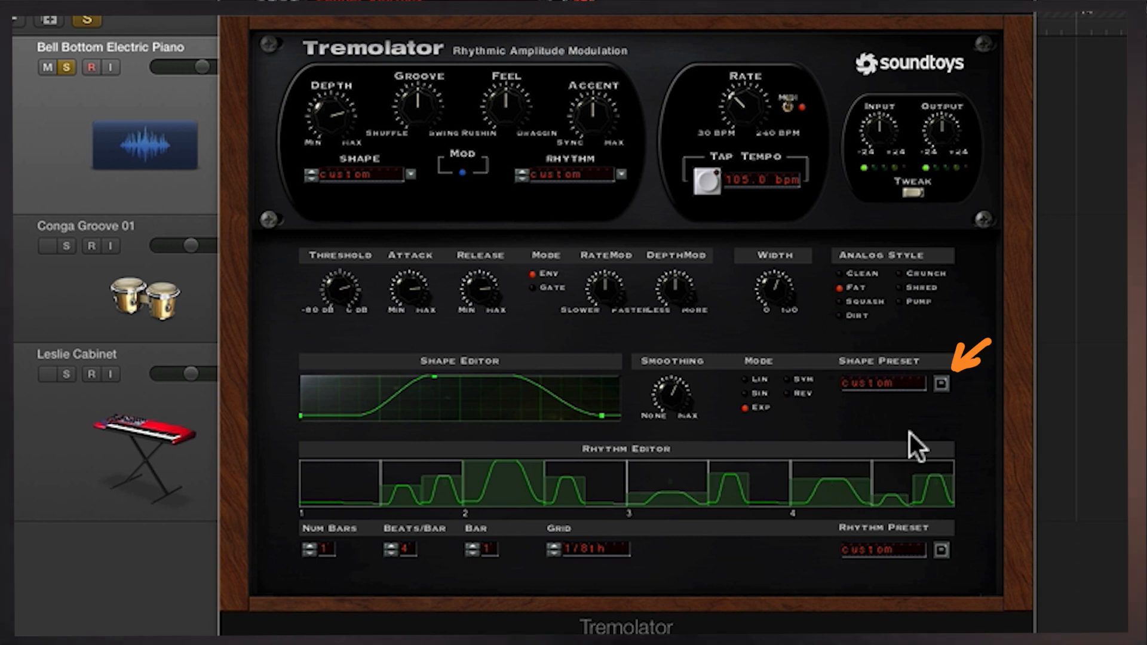
Check the save options for the shape preset, and load the Jumpy shape preset
left_click(939, 382)
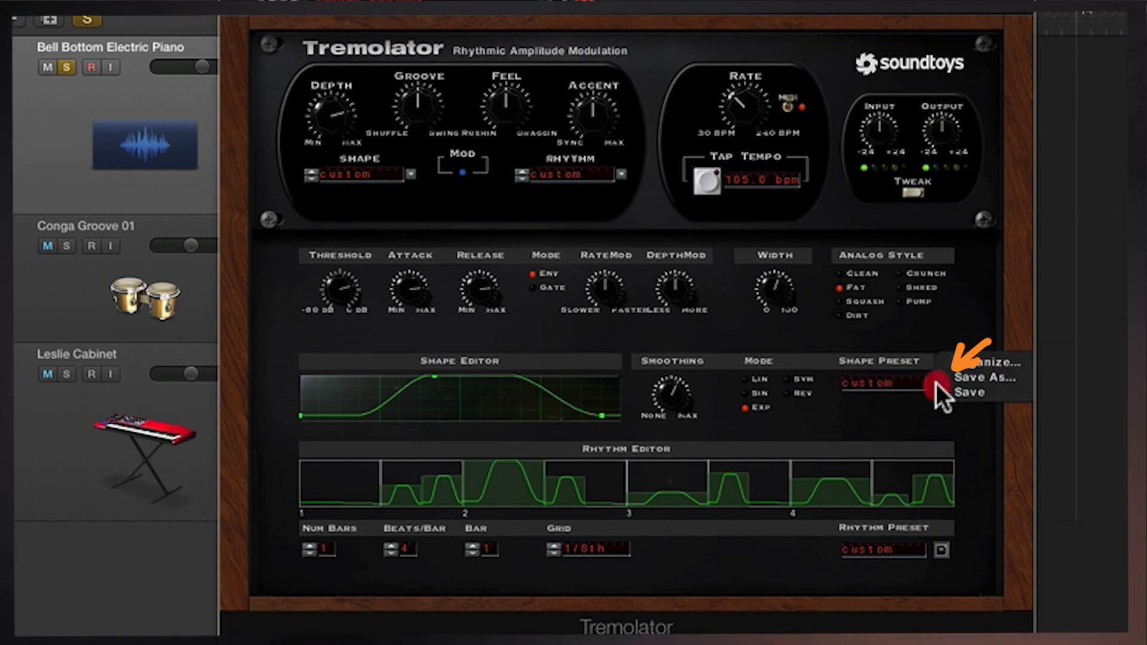
left_click(886, 377)
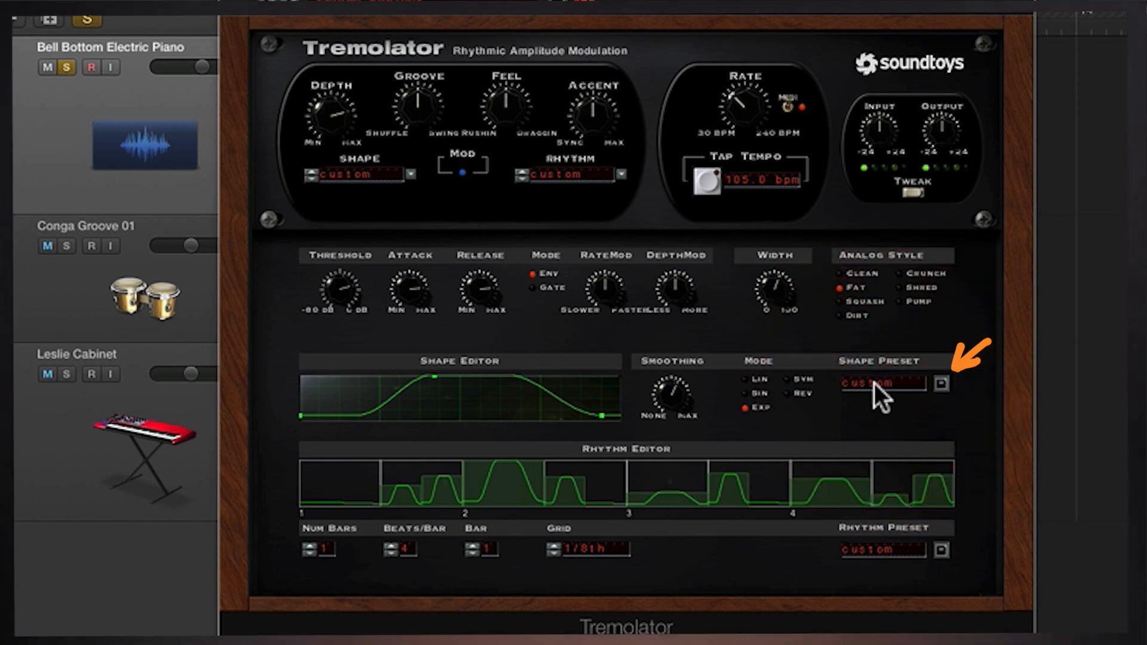
left_click(874, 383)
mouse_move(847, 230)
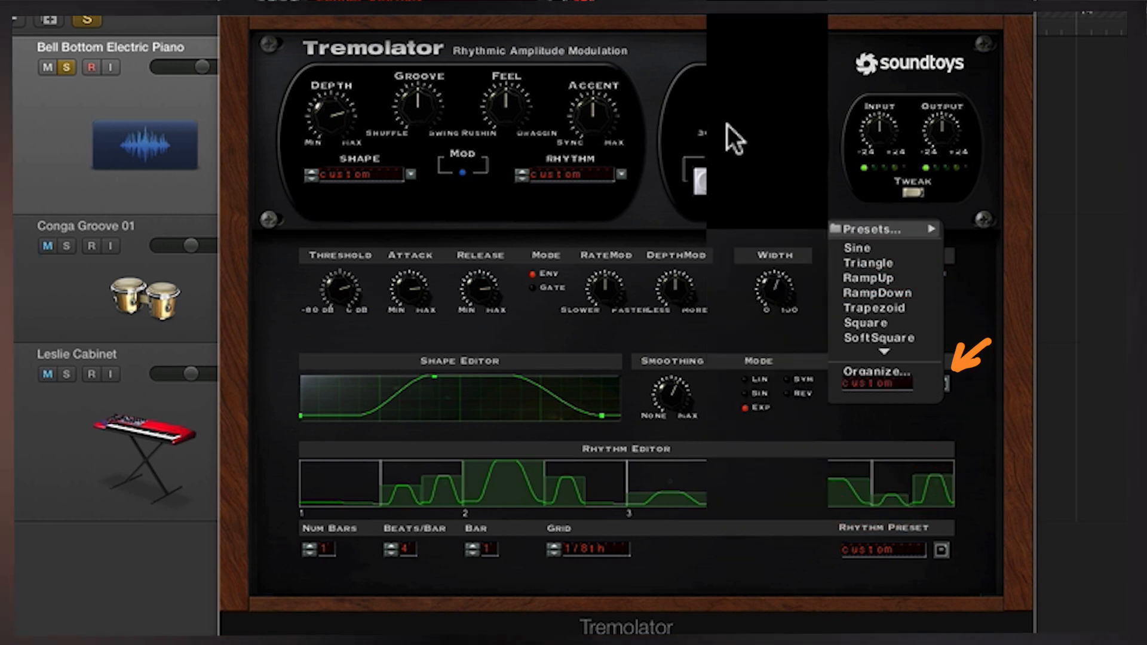
left_click(726, 126)
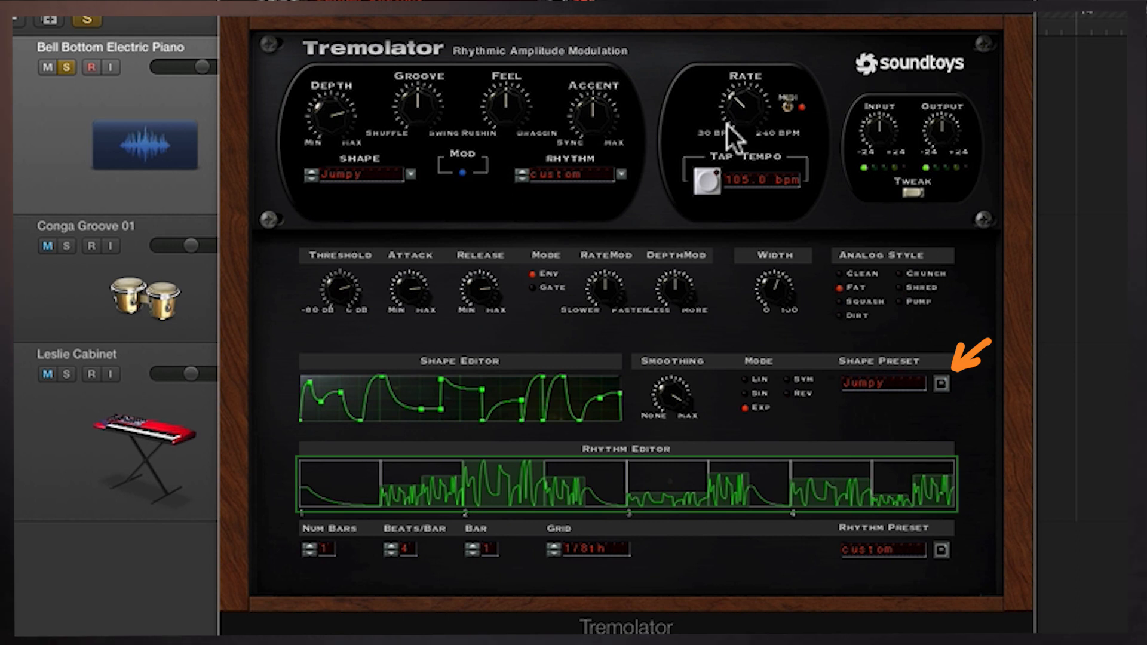
Load the PunkBeat rhythm preset
left_click(880, 547)
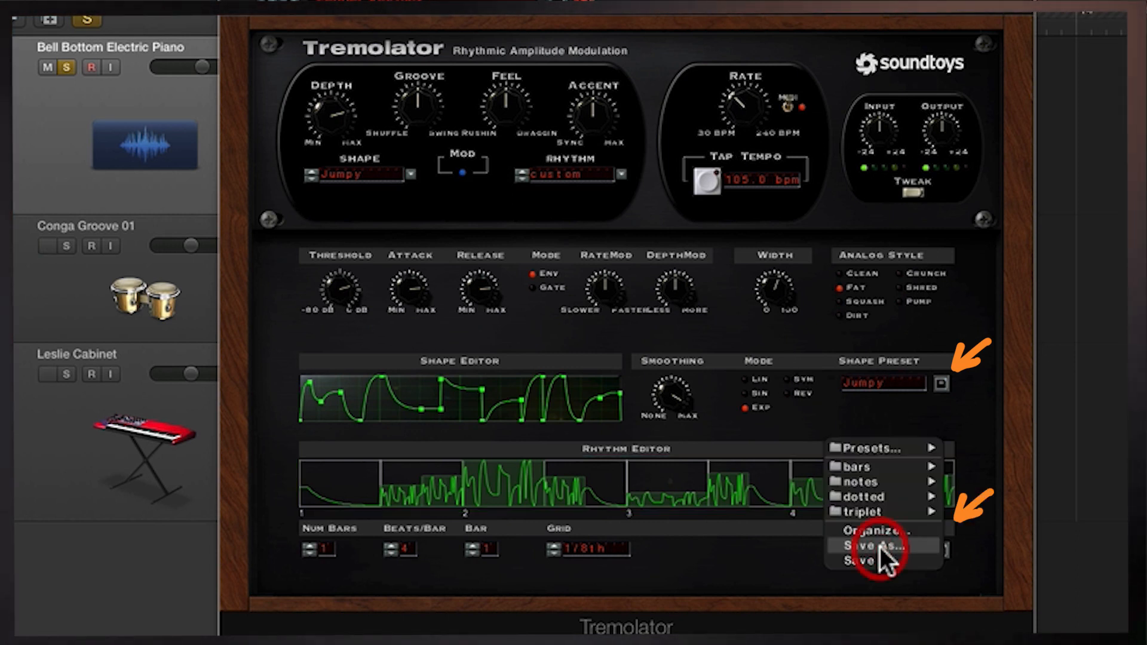
mouse_move(874, 449)
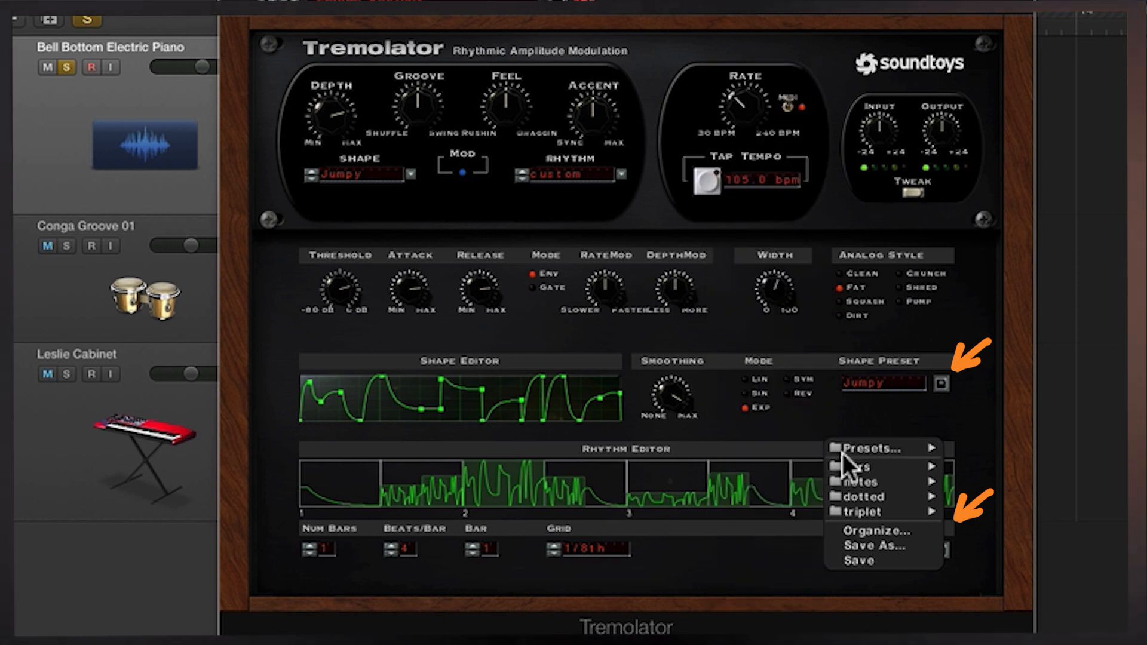
left_click(759, 481)
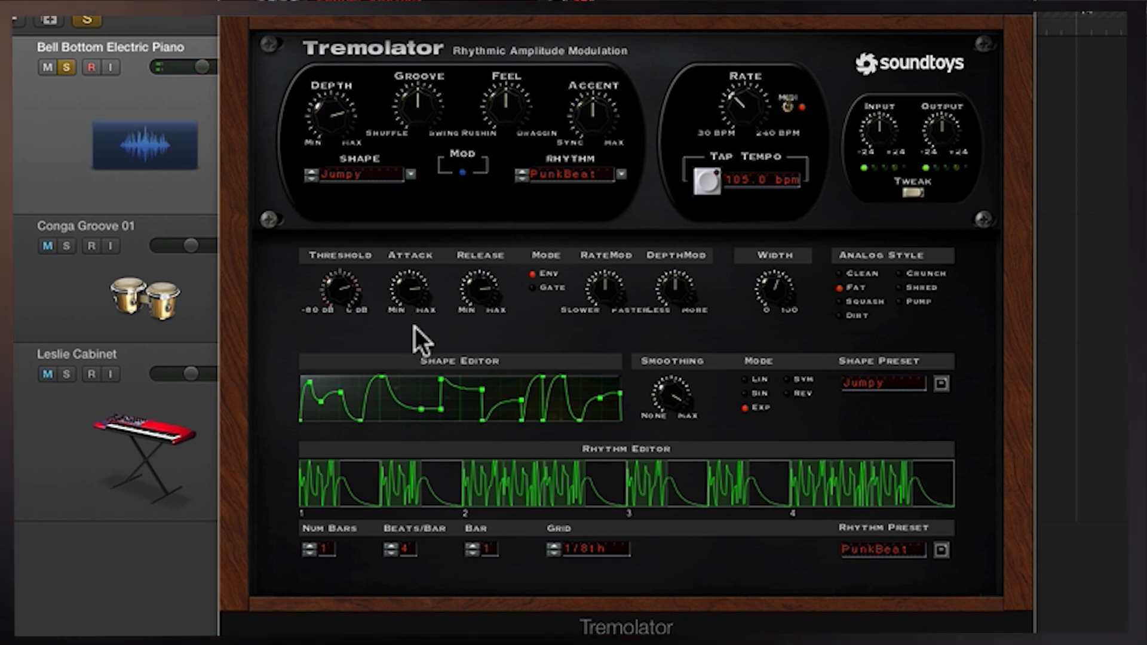
Lower the rhythm steps around the start of beat 3 to zero, and pull down the middle of the shape curve
left_click_drag(665, 474, 652, 512)
left_click_drag(545, 474, 538, 517)
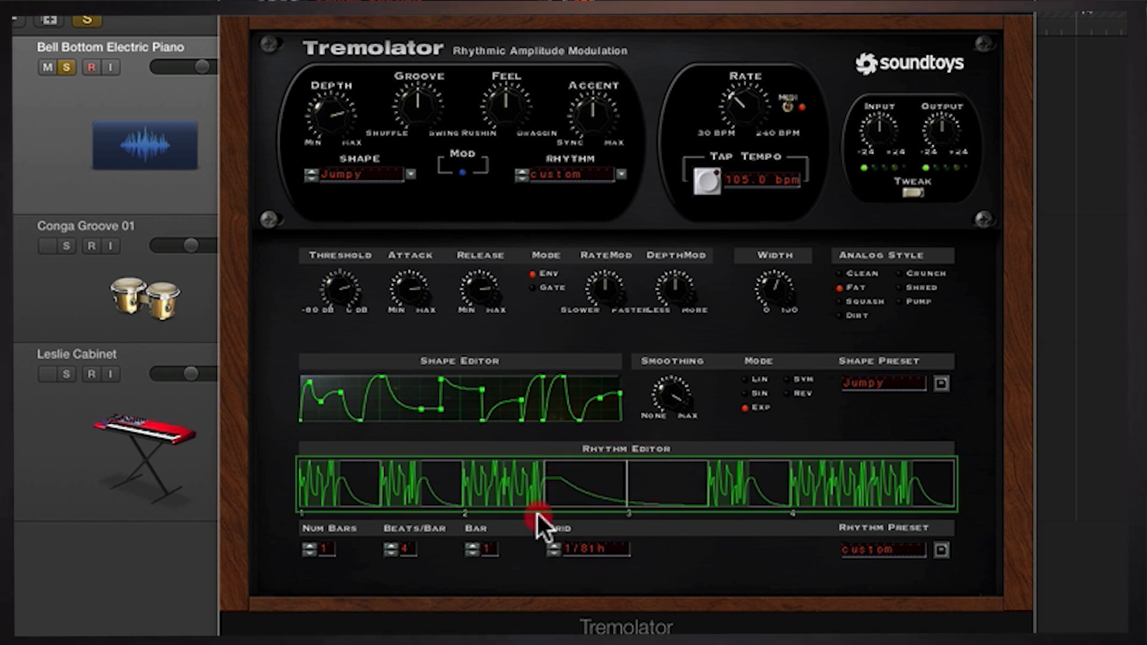
left_click_drag(464, 403, 459, 434)
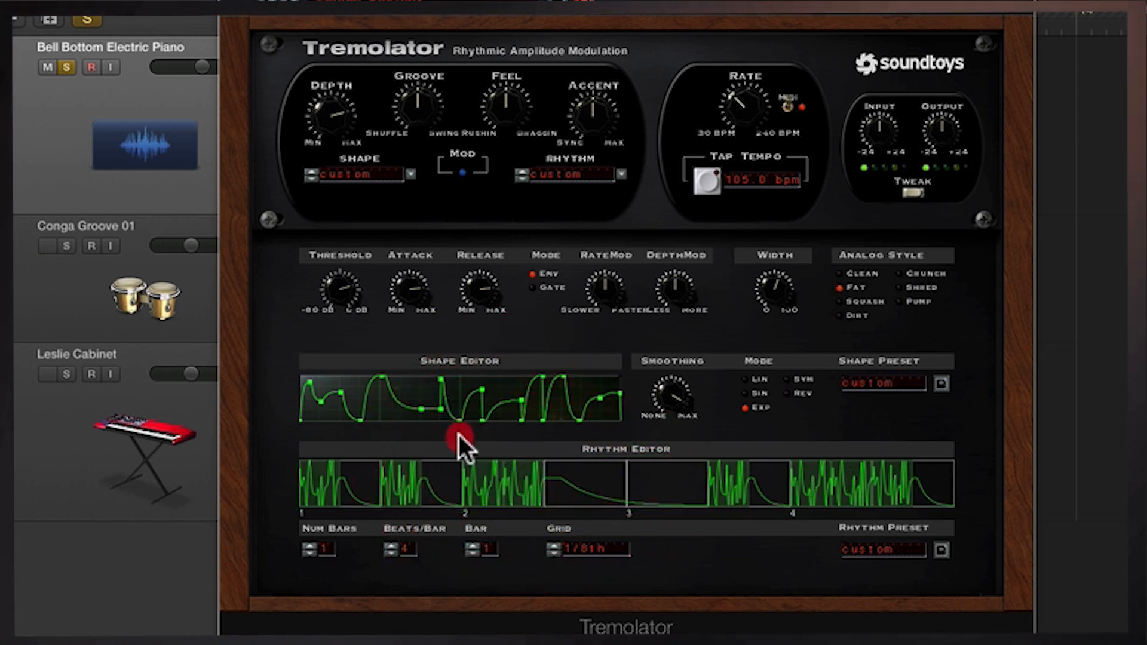
Reduce the shape Smoothing to a low setting and set the shape mode to Lin
left_click(653, 410)
left_click_drag(653, 410, 645, 482)
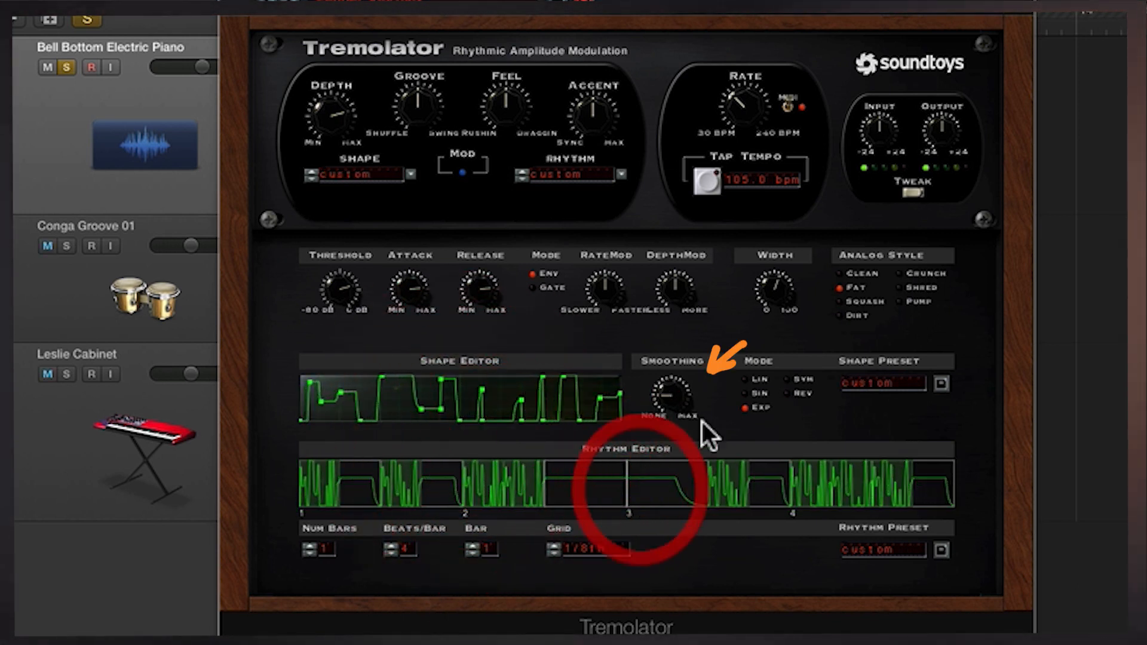
left_click(745, 383)
left_click(745, 380)
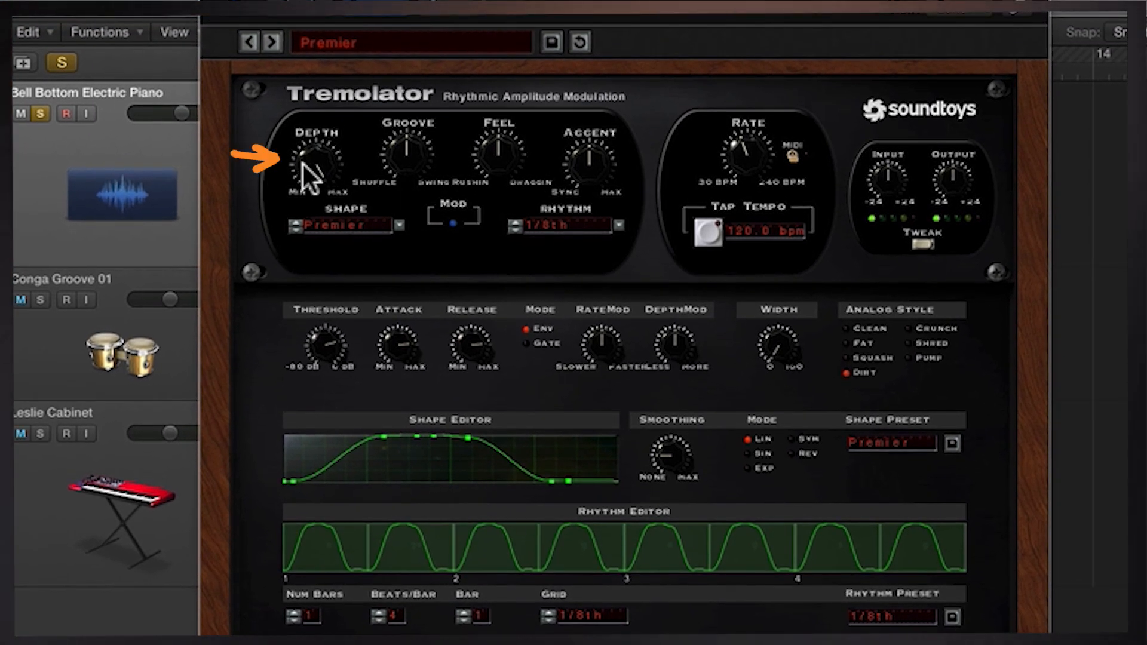
Sync the Premier preset's rate to MIDI and set the analog style to Fat
left_click(795, 157)
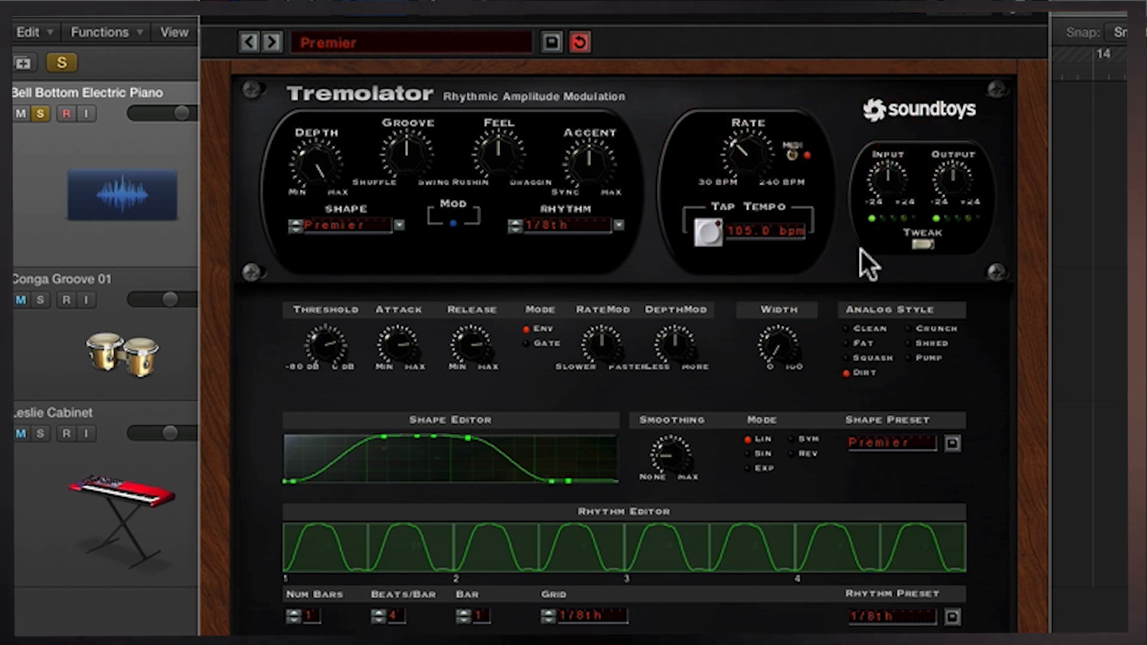
left_click(846, 342)
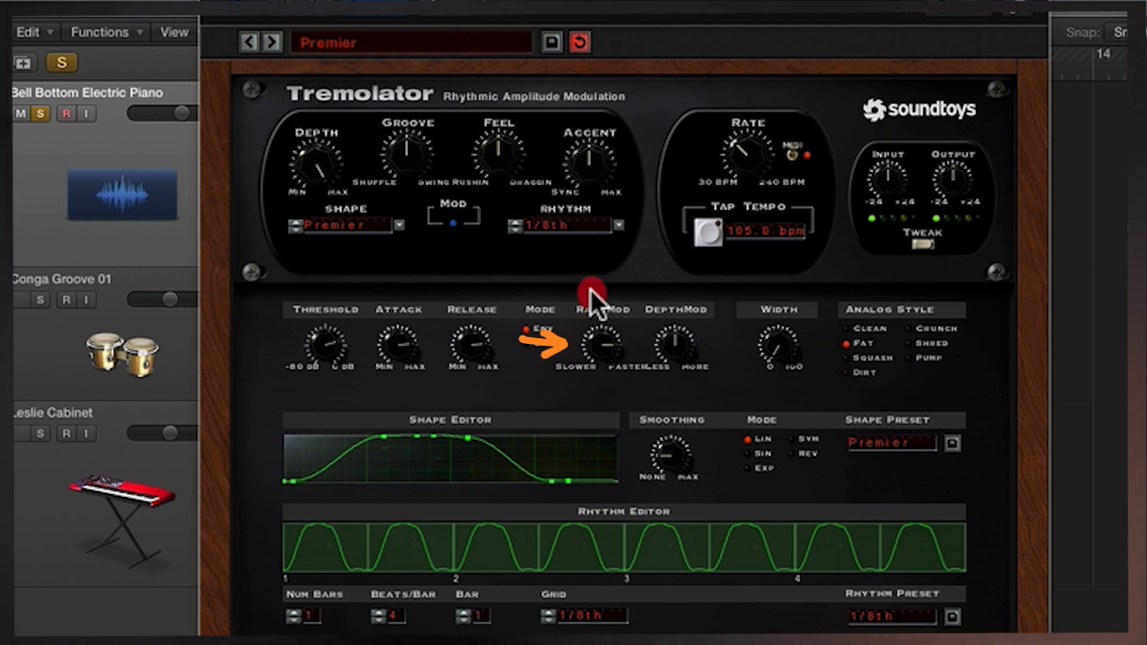
Set the envelope Attack slightly below the middle and the Release slightly above the middle, and adjust the Threshold
left_click_drag(399, 345, 362, 381)
left_click_drag(460, 330, 453, 354)
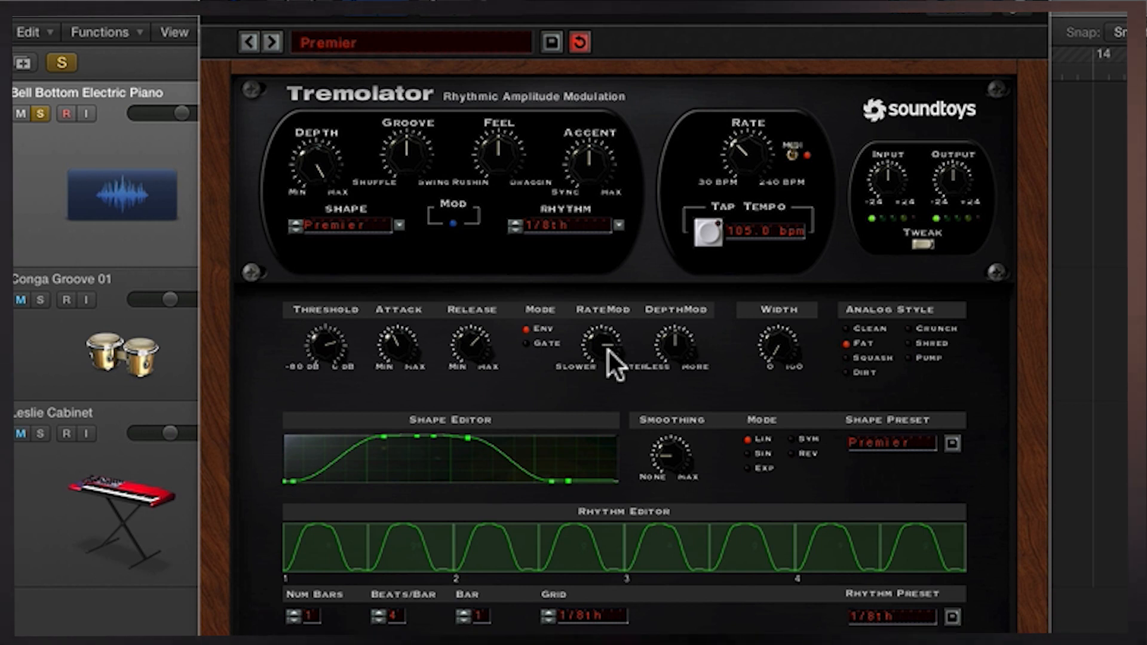
left_click(316, 213)
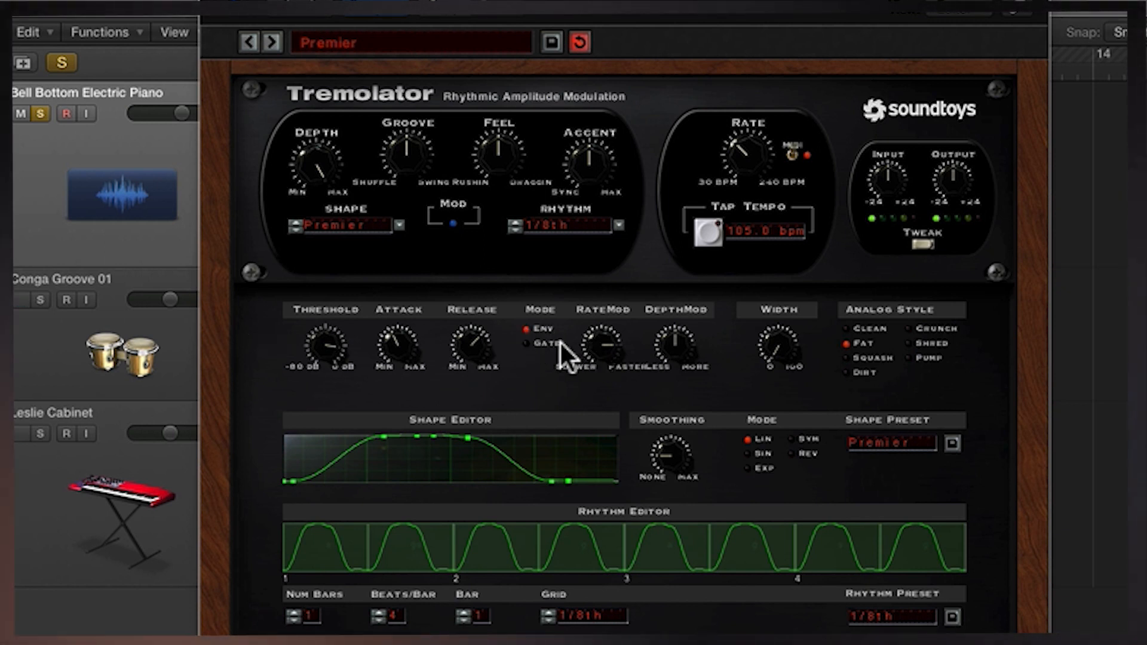
Try the Gate modulation mode, return to Env, and set the Threshold close to 0 dB
left_click(528, 344)
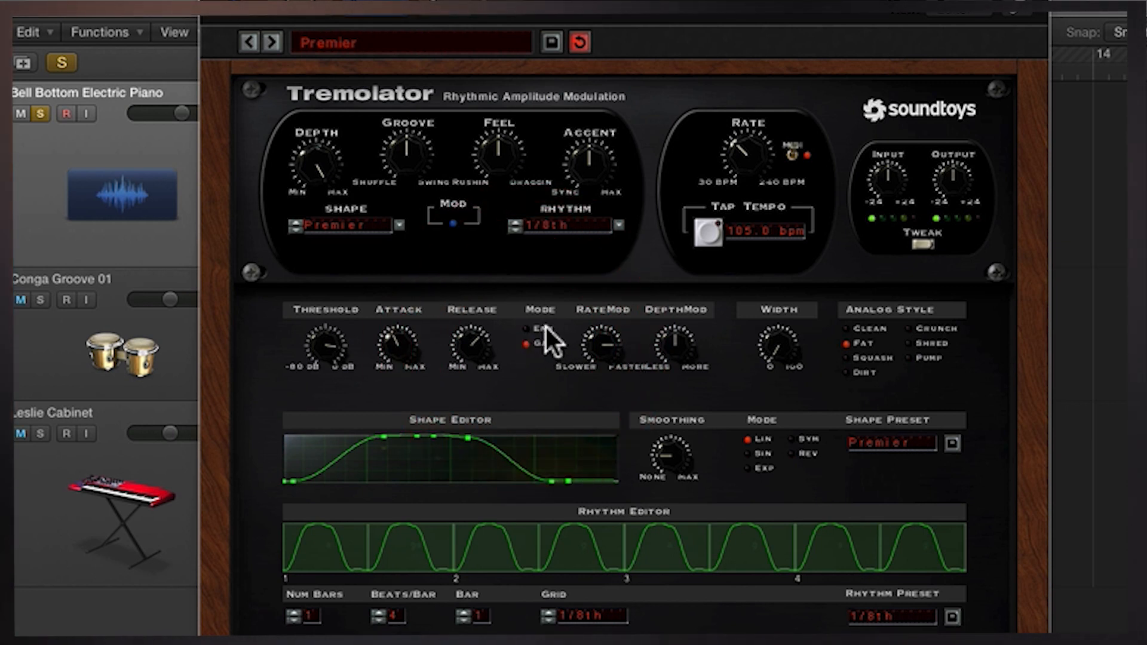
left_click(526, 326)
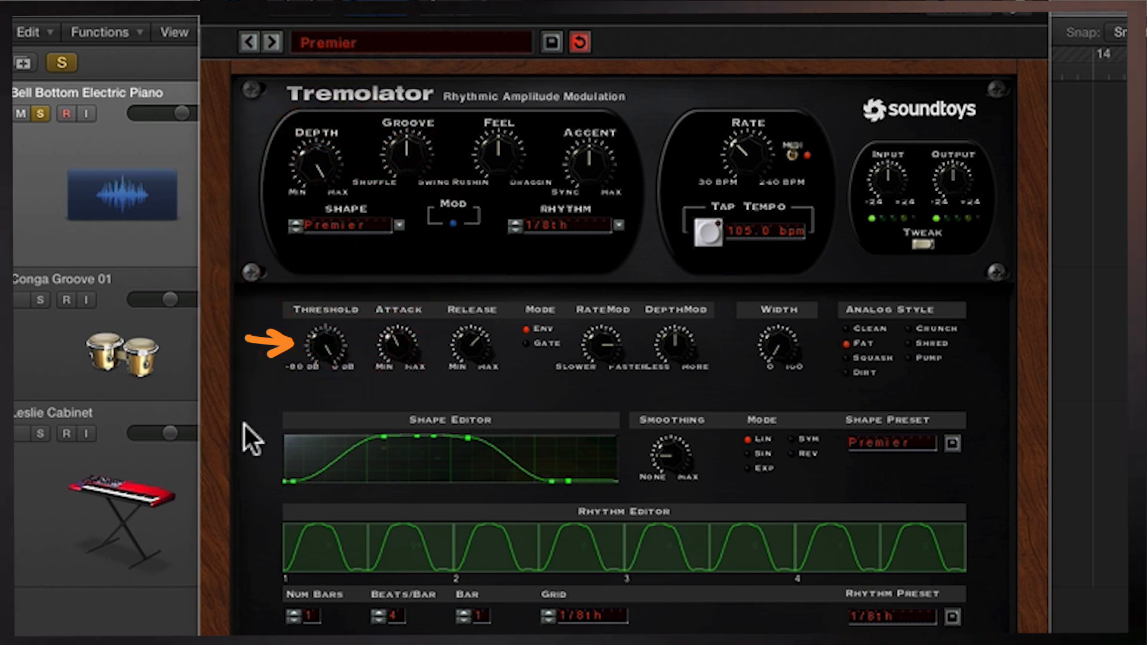
left_click_drag(314, 334, 326, 278)
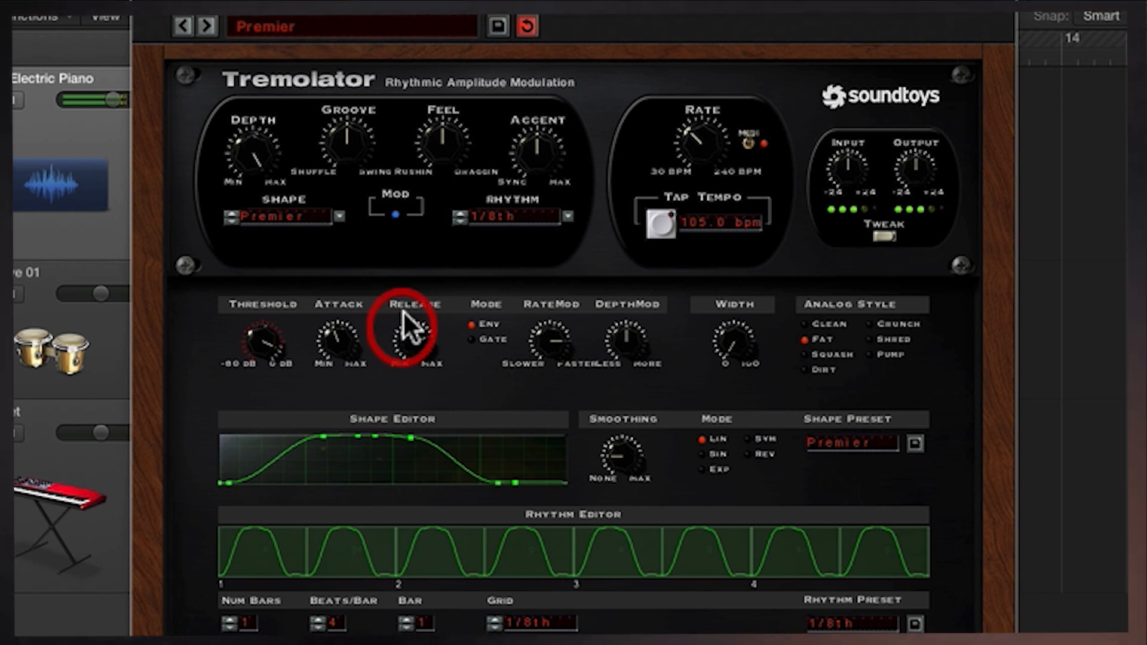
Raise the Width to about three quarters and compare the Gate modulation mode with Env, ending on Env
left_click_drag(724, 337, 729, 219)
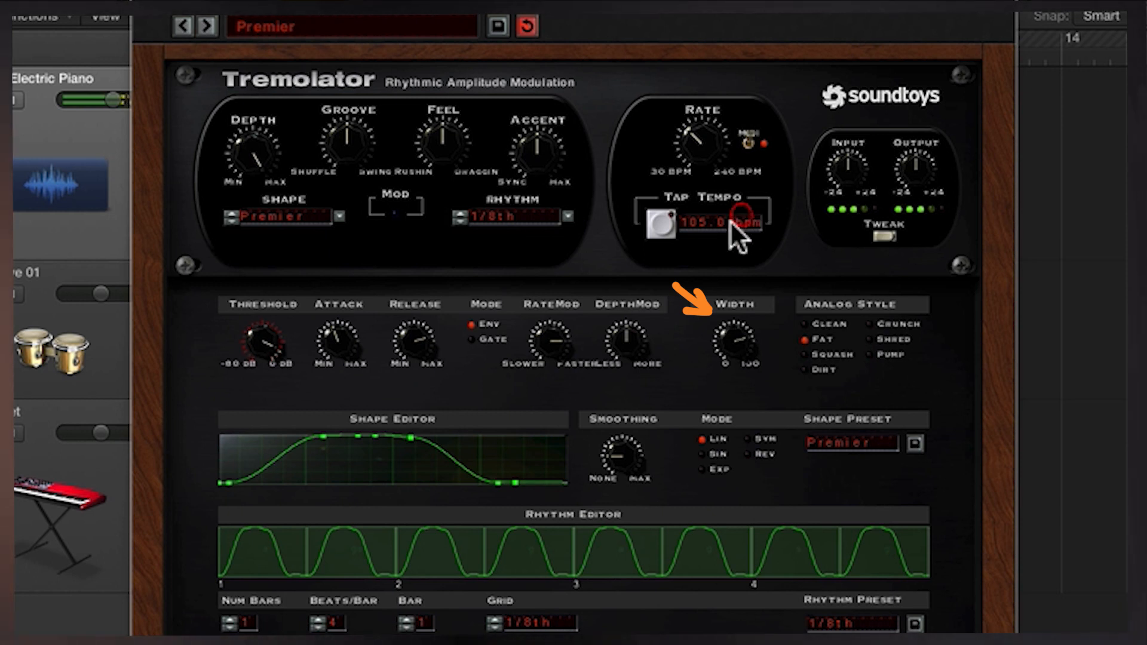
left_click(470, 337)
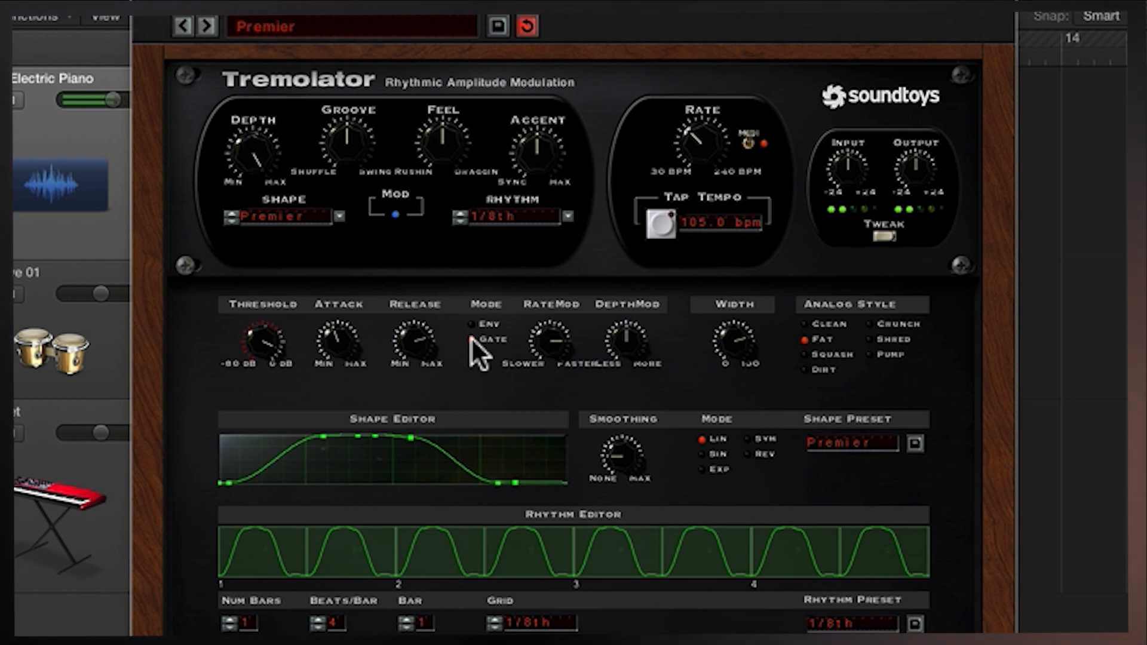
left_click(470, 325)
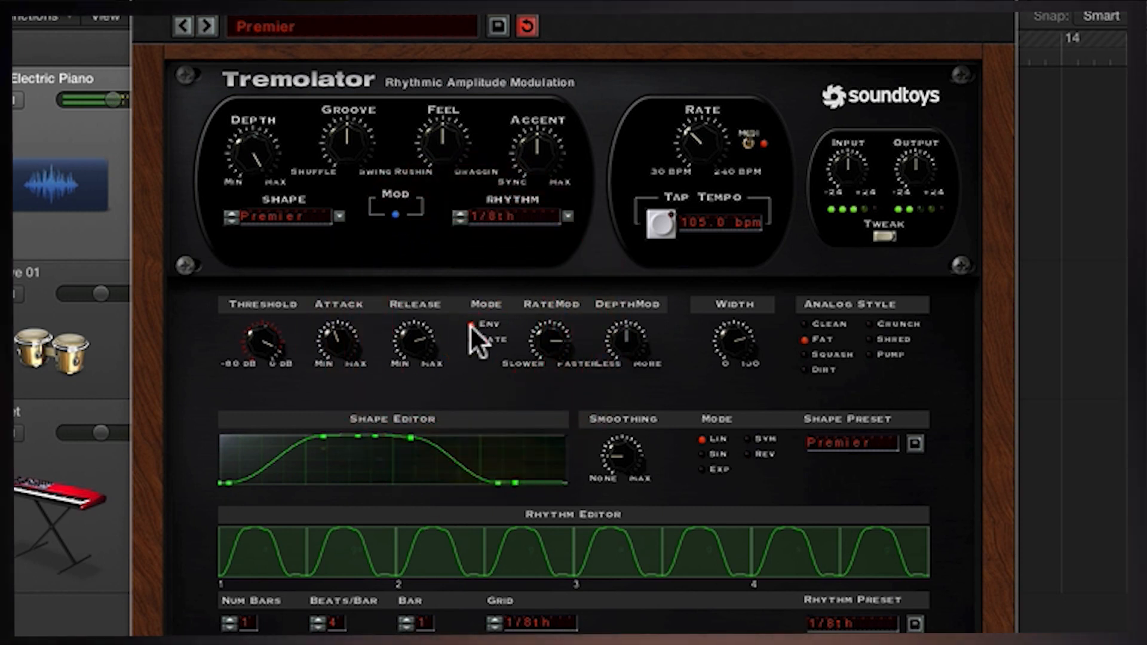
Reduce RateMod to moderately above the middle, toward Faster
left_click(544, 357)
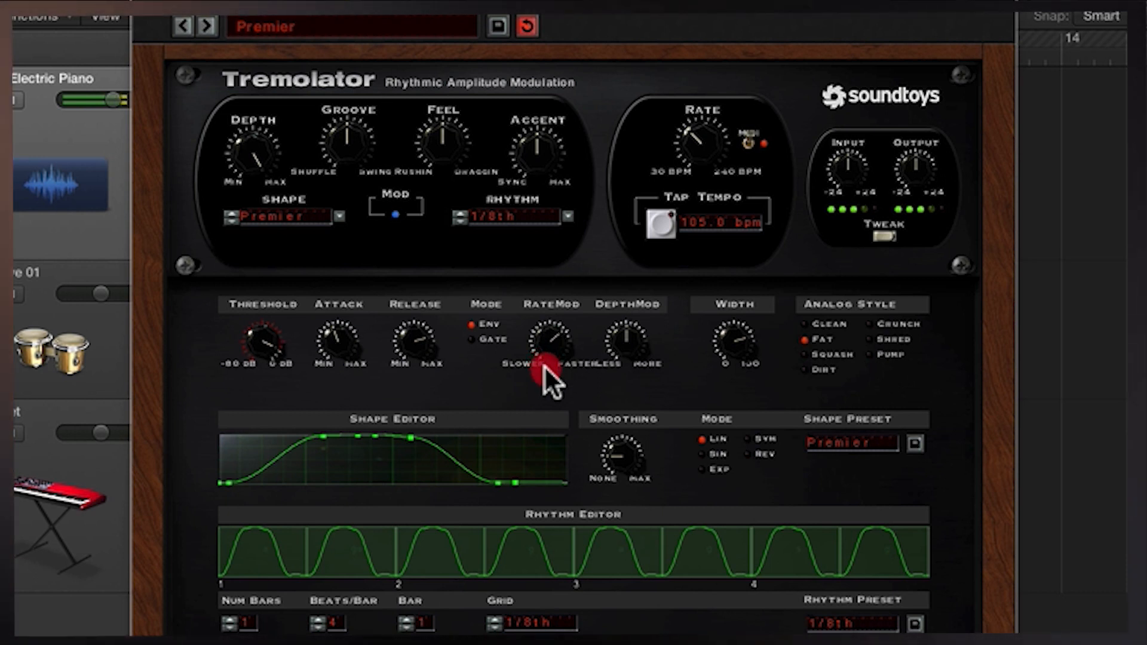
left_click(543, 362)
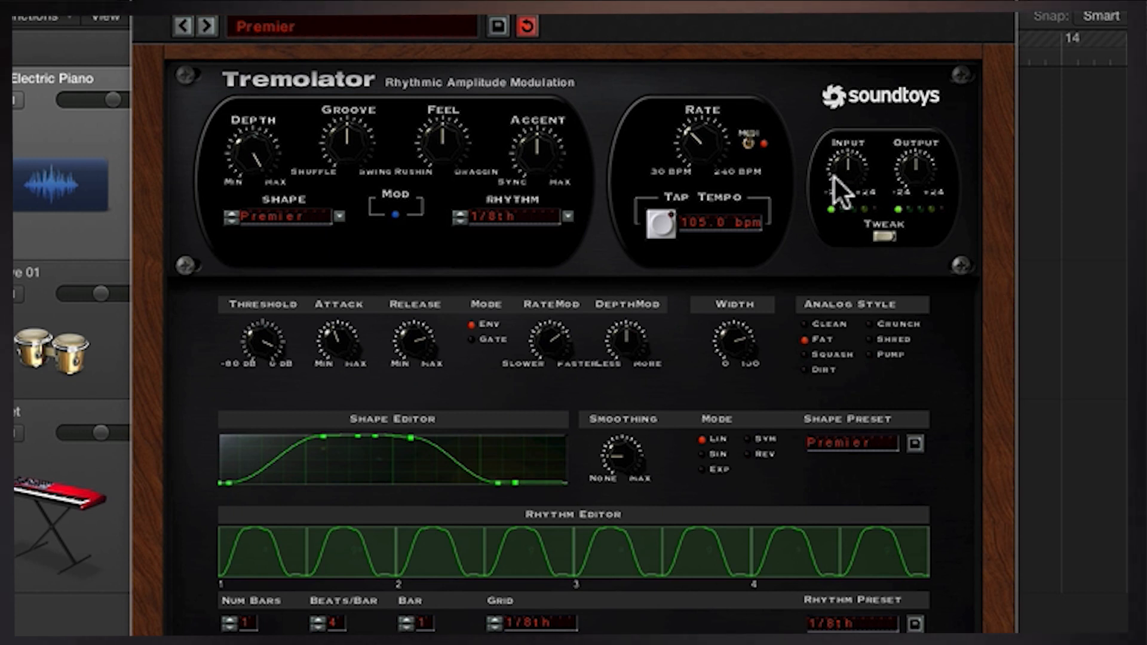
Raise the Input gain to its maximum and lower the Output level to compensate
left_click_drag(901, 159, 889, 181)
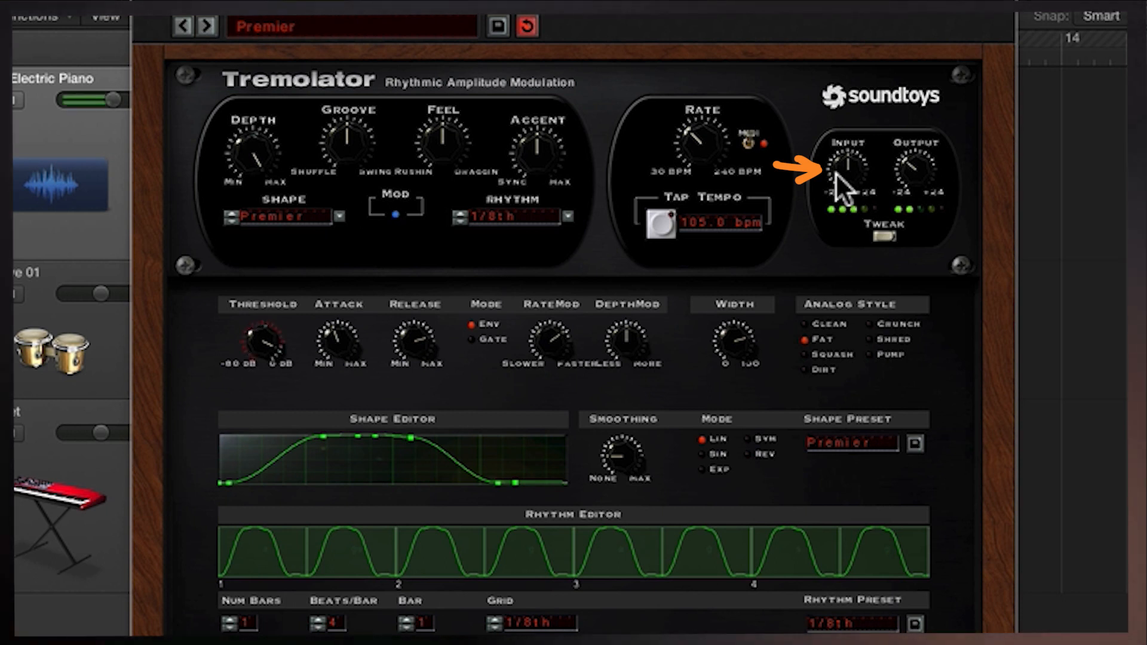
left_click_drag(835, 172, 841, 40)
mouse_move(906, 154)
left_mouse_down()
mouse_move(901, 186)
mouse_move(895, 161)
left_mouse_up()
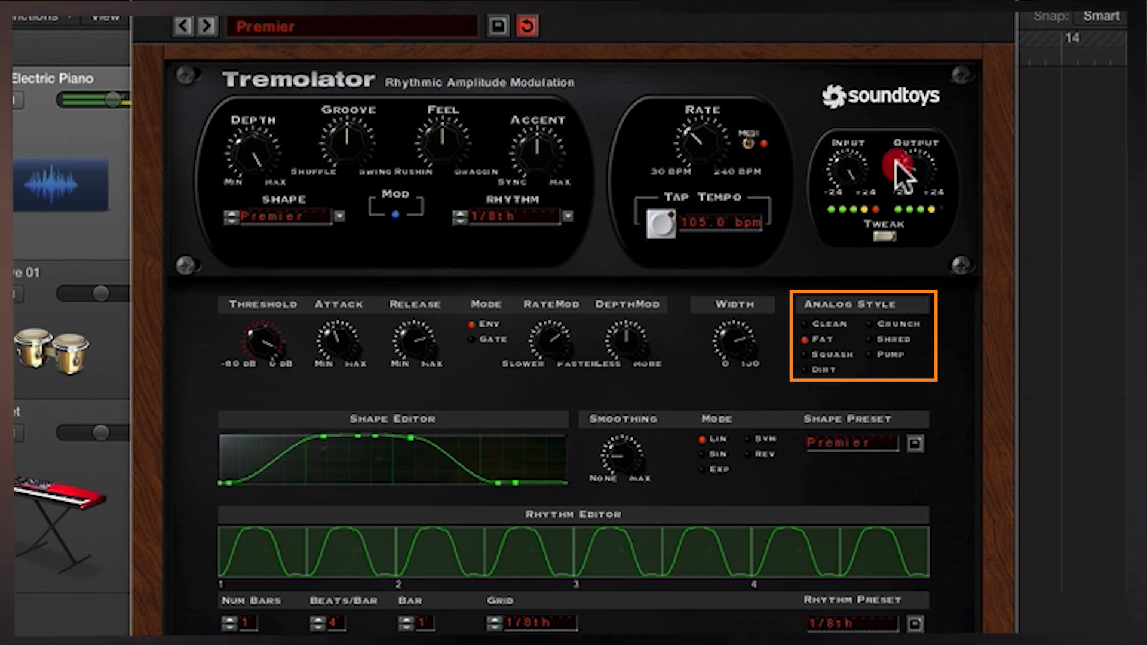
Audition the Squash, Clean and Crunch analog styles with the driven input
left_click(804, 356)
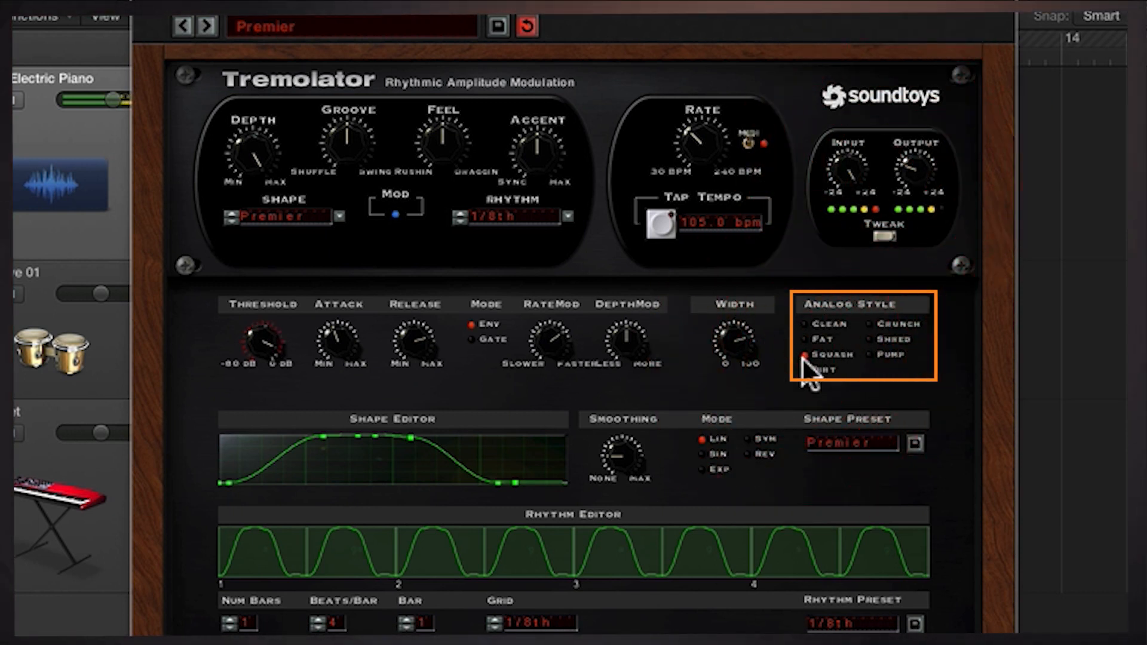
left_click(808, 325)
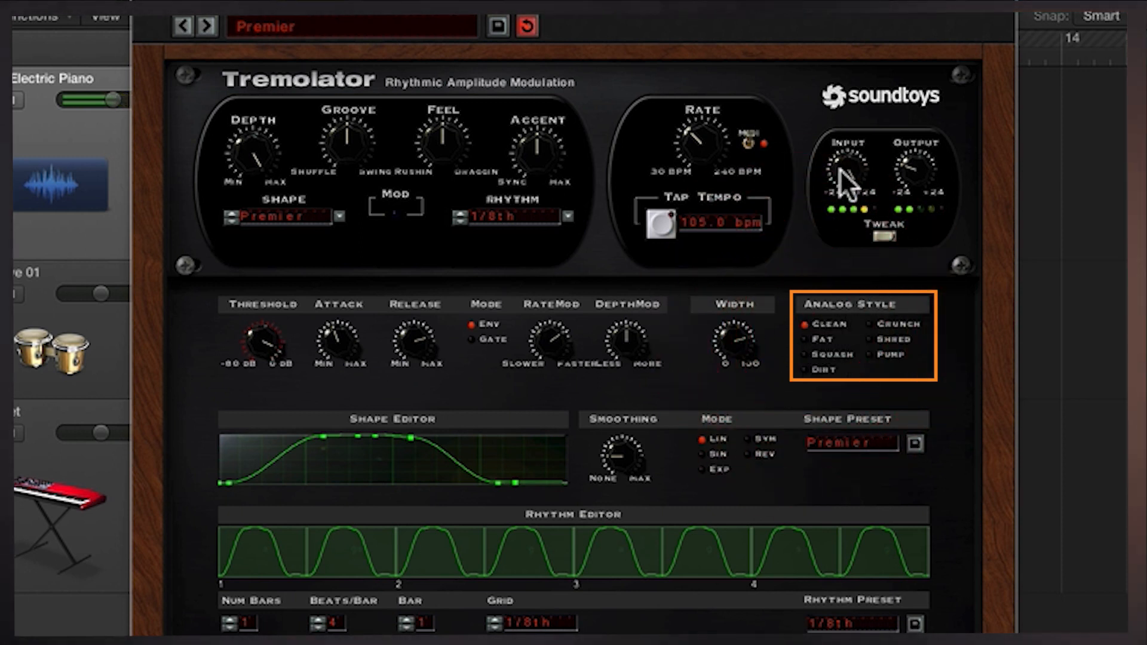
left_click(908, 155)
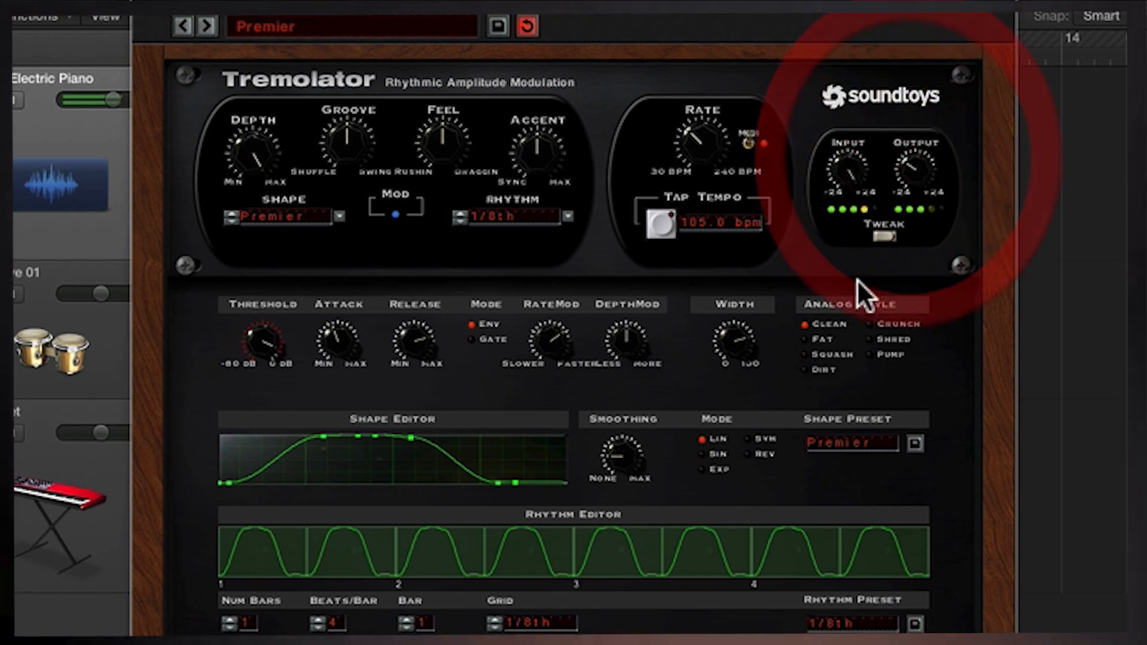
left_click(870, 324)
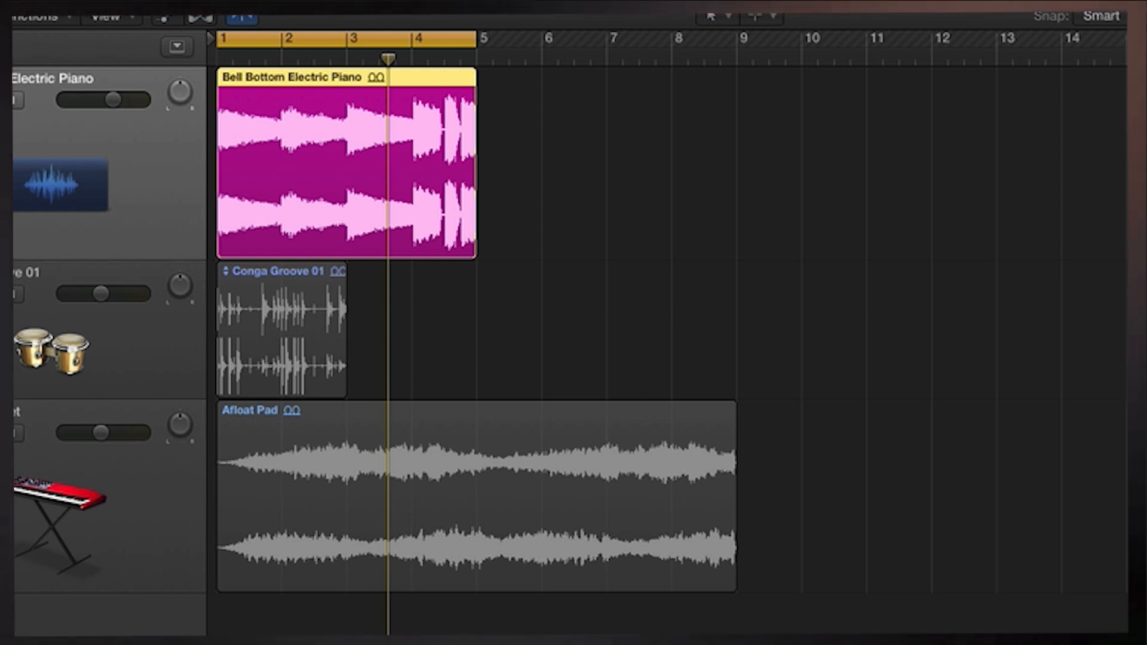
Turn off solo on the Bell Bottom Electric Piano track and move the Leslie Cabinet track above Conga Groove 01
left_click(14, 100)
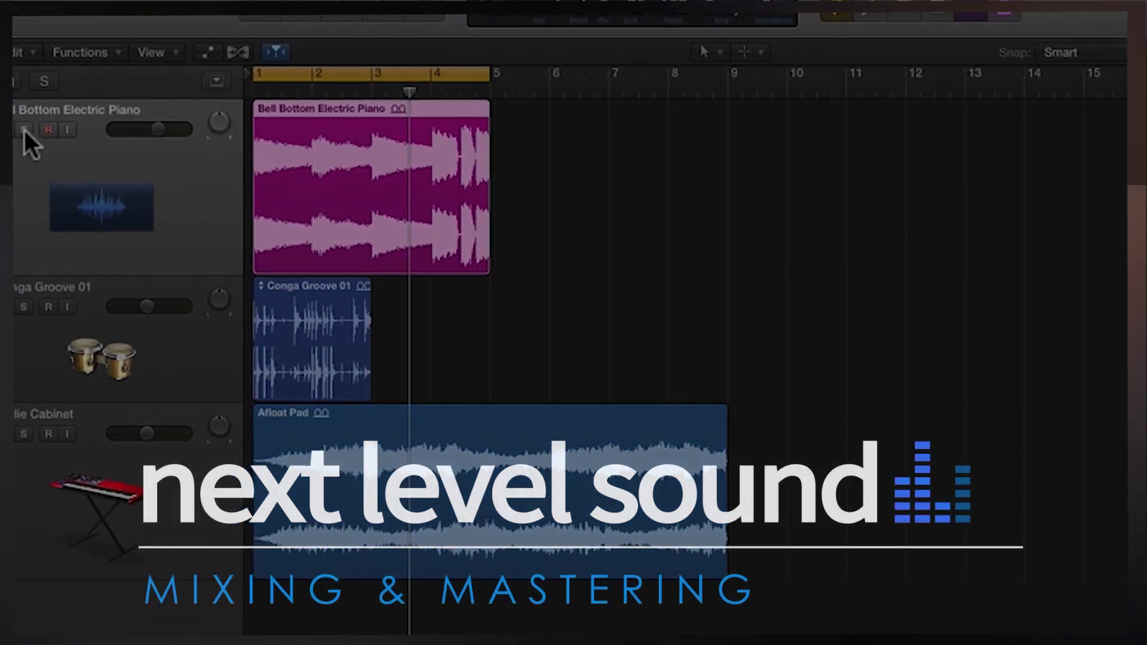
left_click_drag(17, 488, 27, 345)
left_click_drag(35, 499, 33, 316)
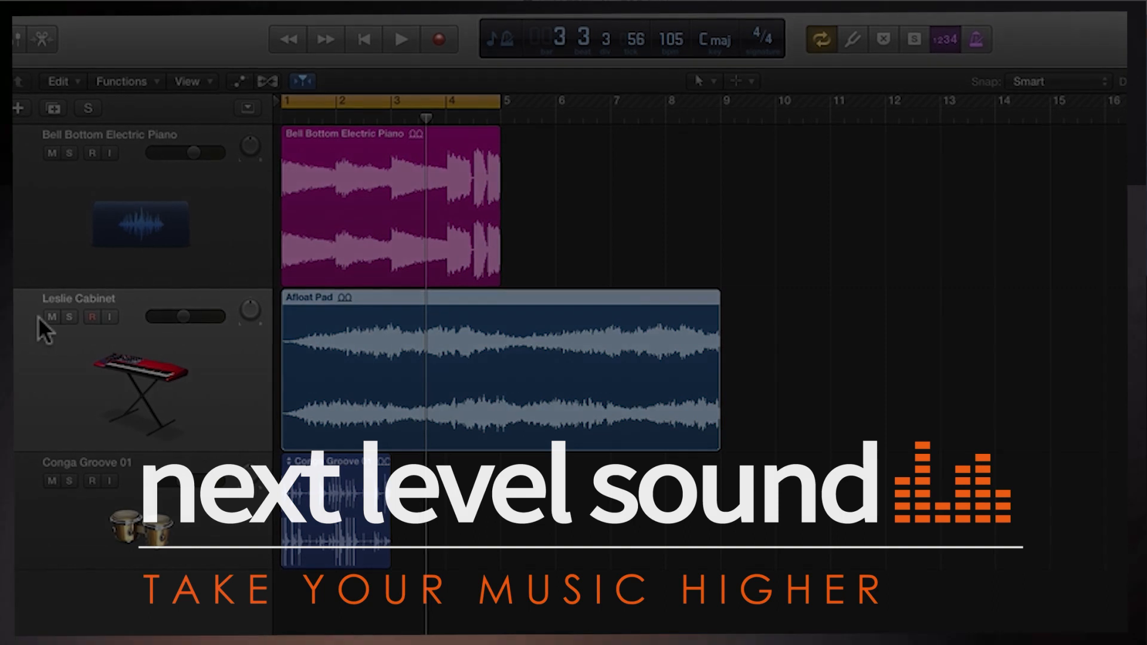